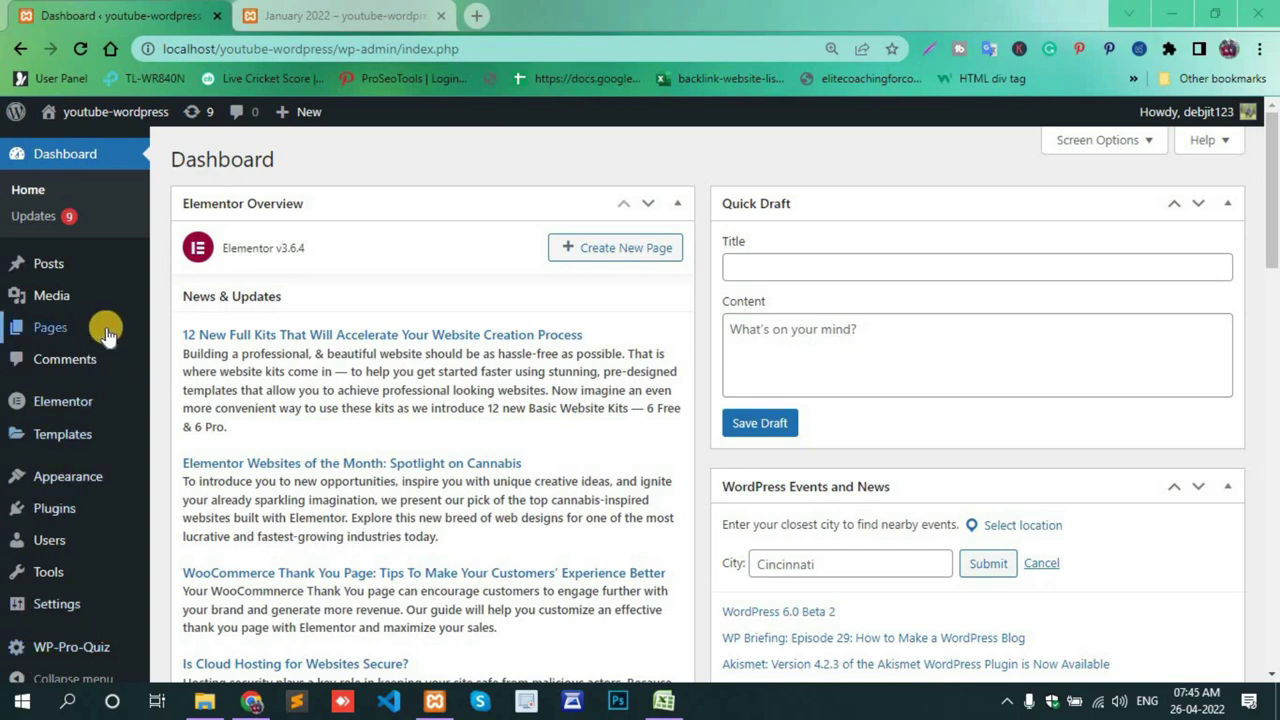
Step: In the Menus editor, collapse Pages and expand Categories, which lists only Uncategorized
{"action": "mouse_move", "coordinate": [52, 475]}
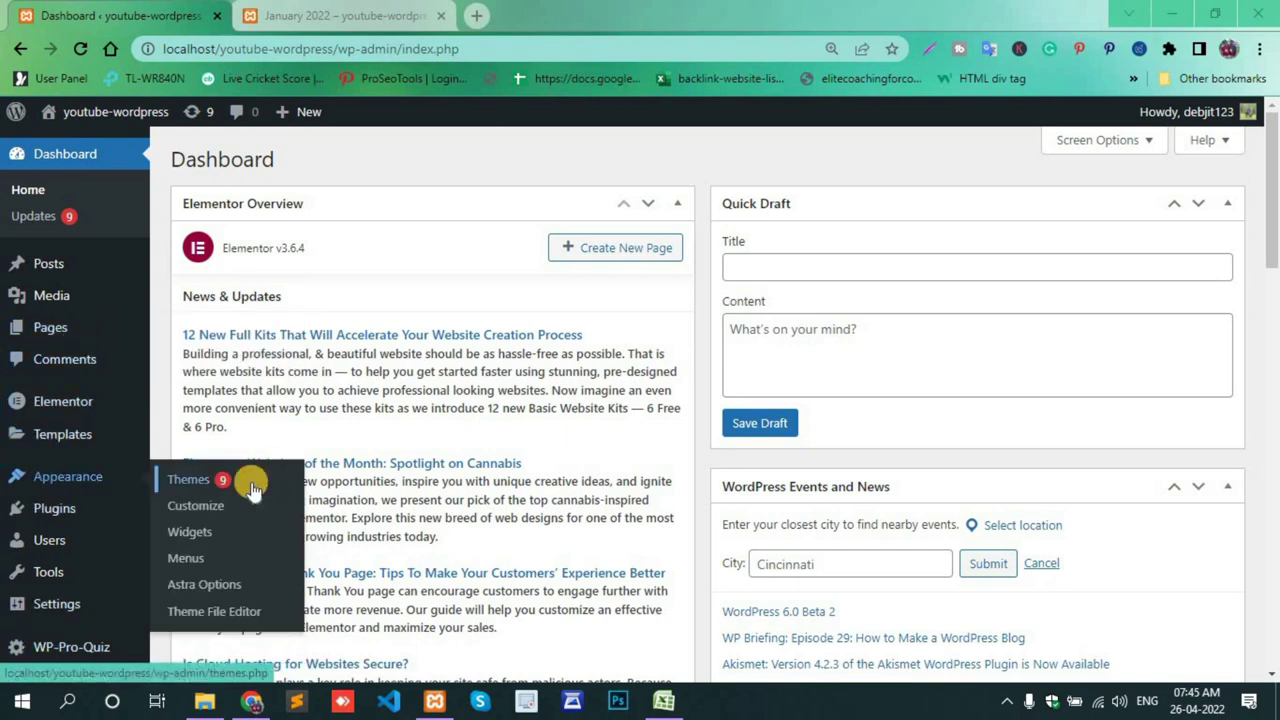
{"action": "left_click", "coordinate": [189, 560]}
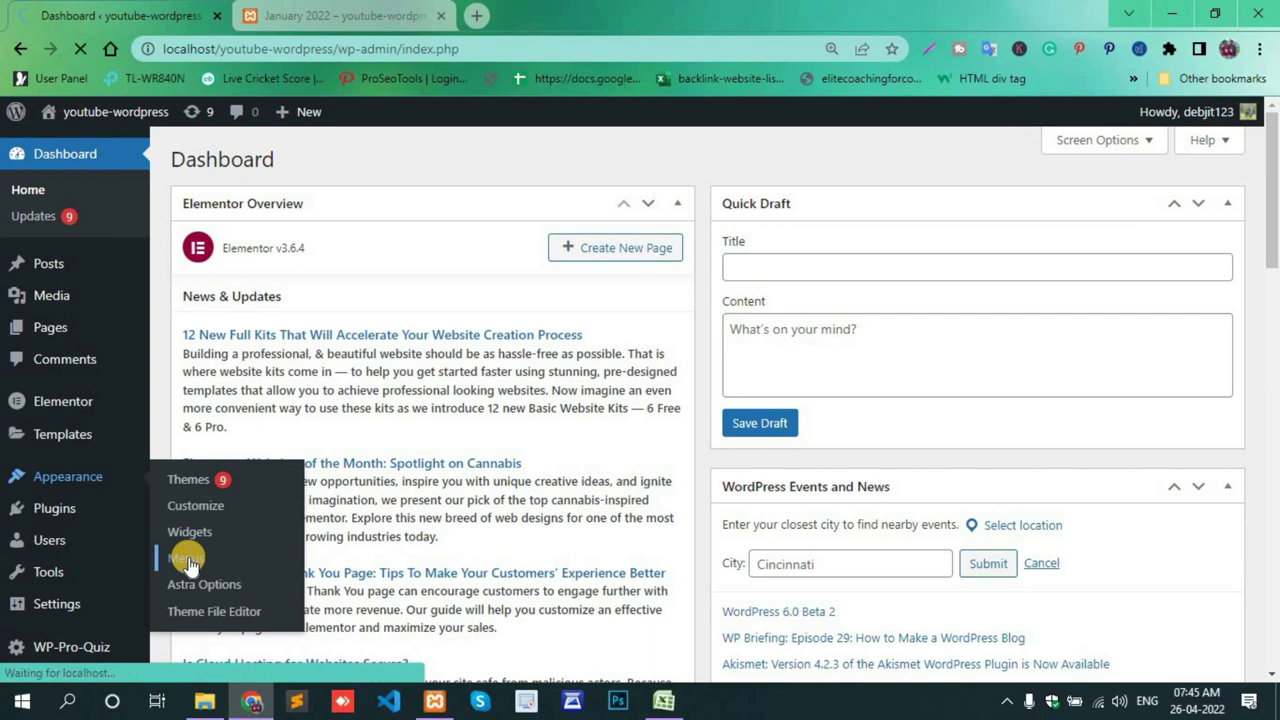
{"action": "scroll", "coordinate": [189, 555], "scroll_direction": "down", "scroll_amount": 2}
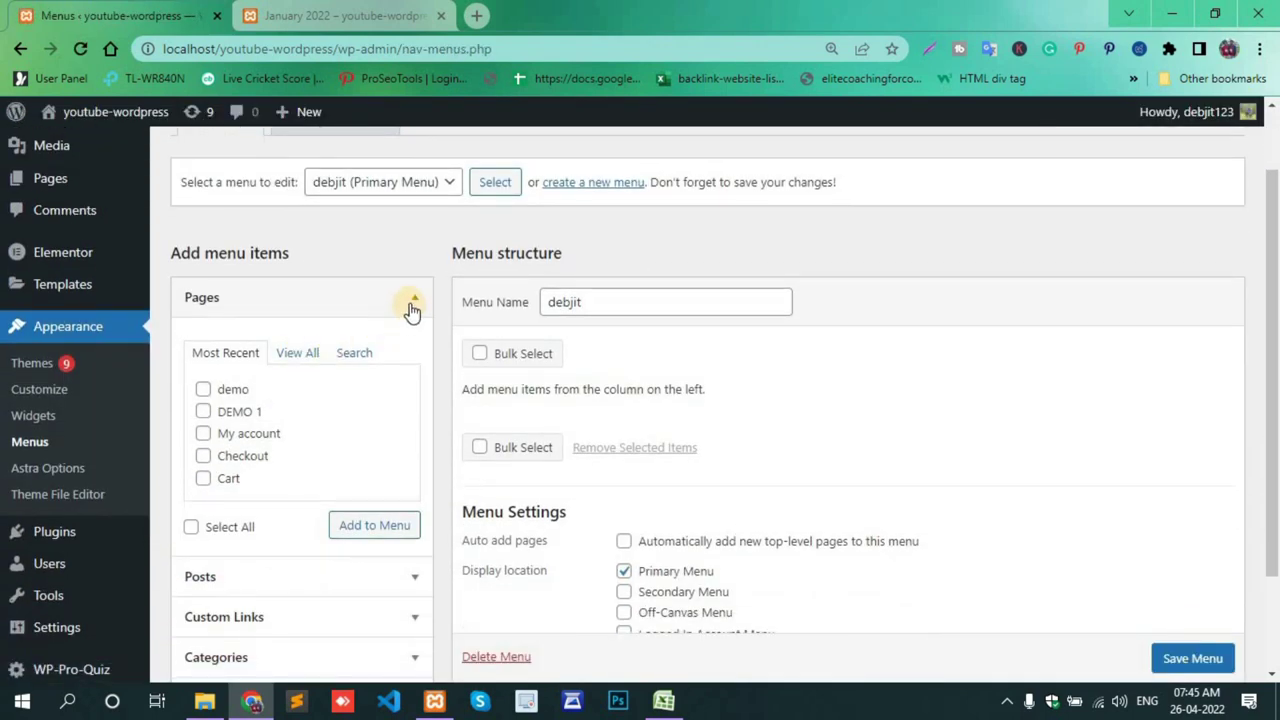
{"action": "left_click", "coordinate": [412, 305]}
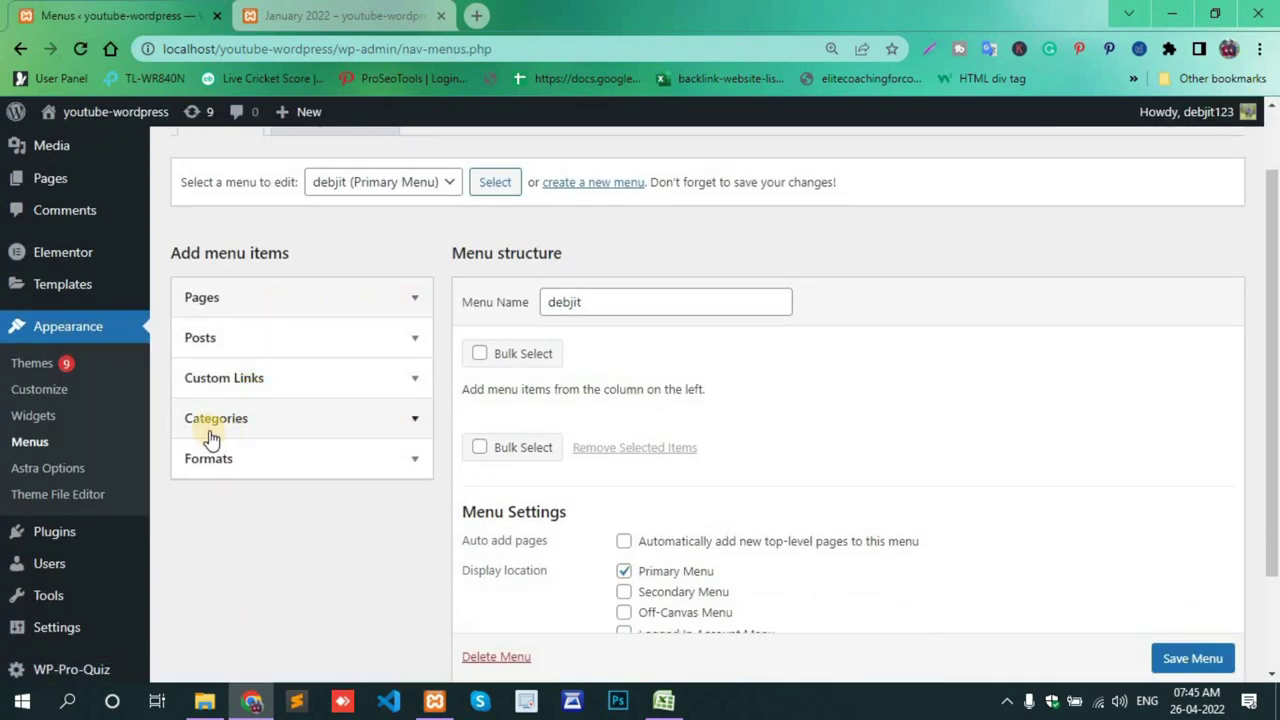
{"action": "left_click", "coordinate": [286, 422]}
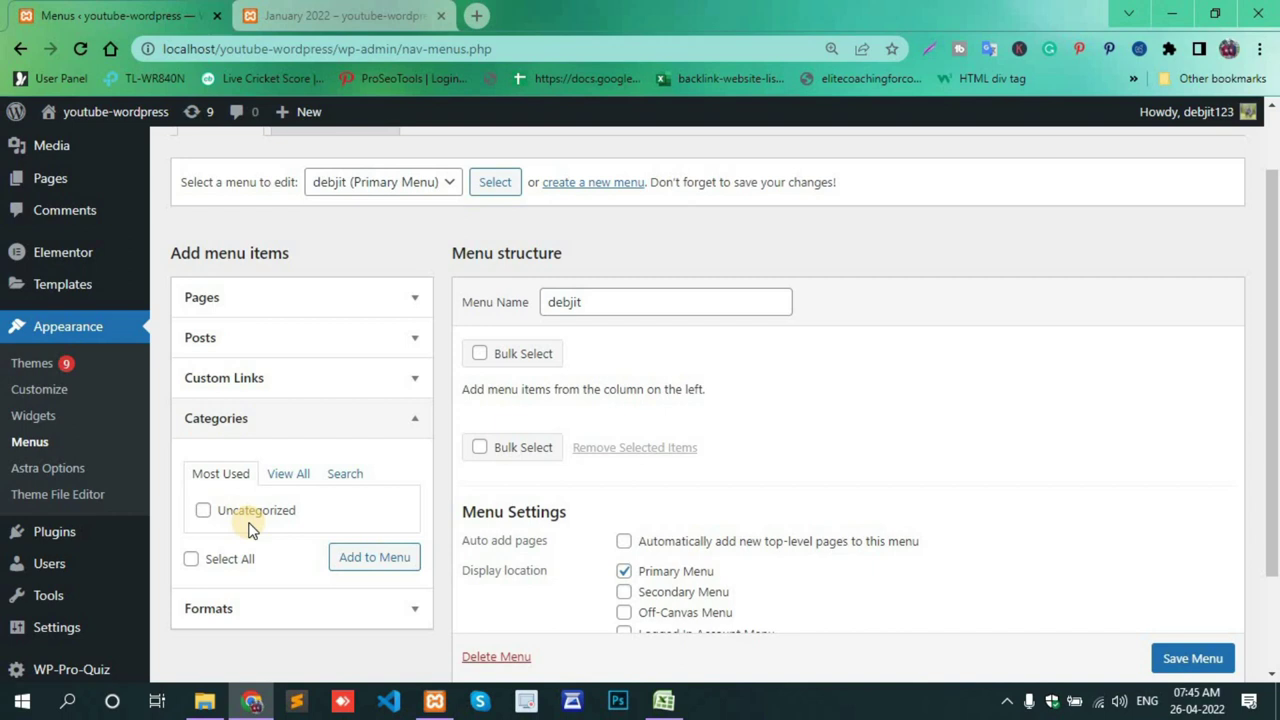
{"action": "scroll", "coordinate": [103, 177], "scroll_direction": "up", "scroll_amount": 1}
Step: Create the 'admin' post category
{"action": "mouse_move", "coordinate": [76, 201]}
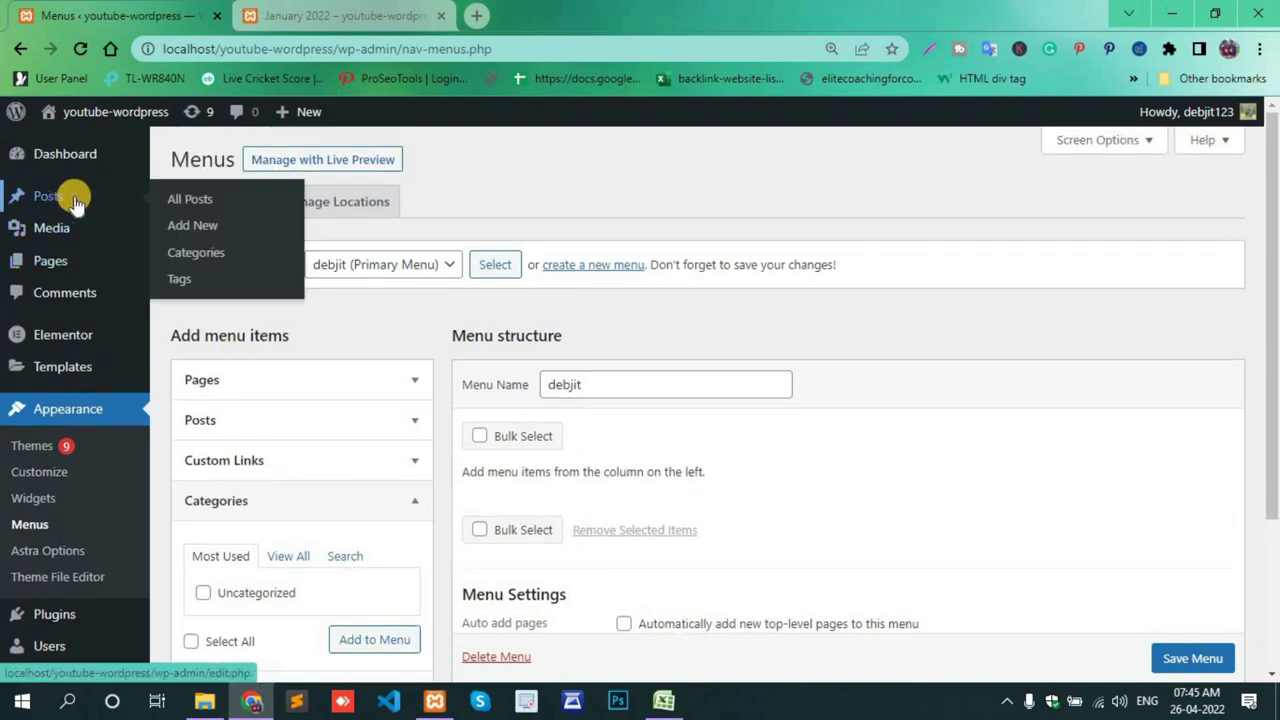
{"action": "left_click", "coordinate": [190, 250]}
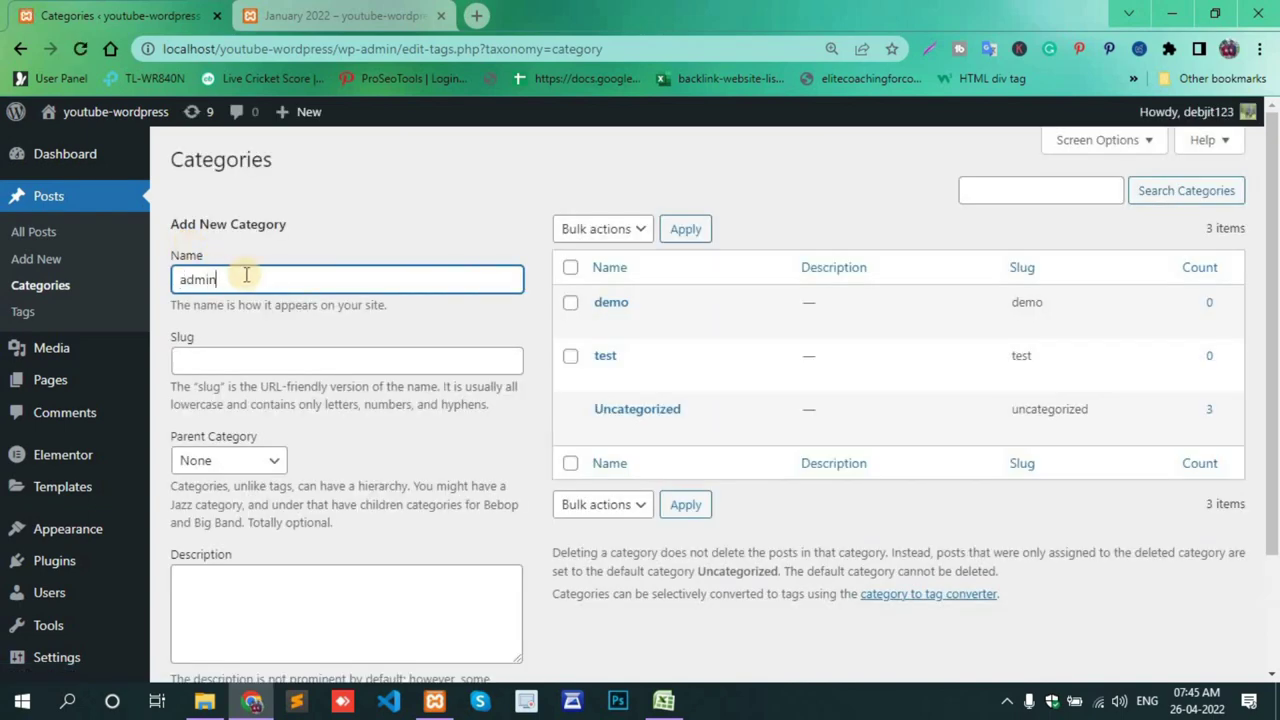
{"action": "scroll", "coordinate": [246, 275], "scroll_direction": "down", "scroll_amount": 2}
{"action": "left_click", "coordinate": [217, 588]}
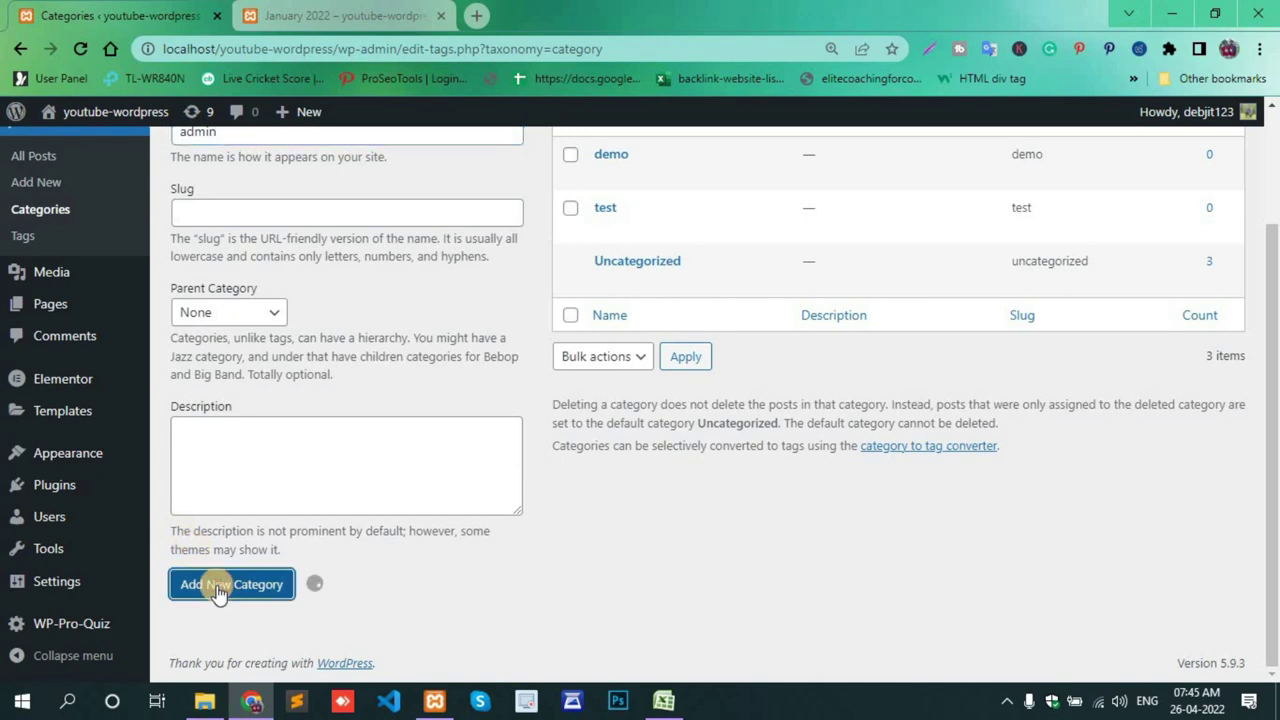
{"action": "scroll", "coordinate": [343, 292], "scroll_direction": "up", "scroll_amount": 1}
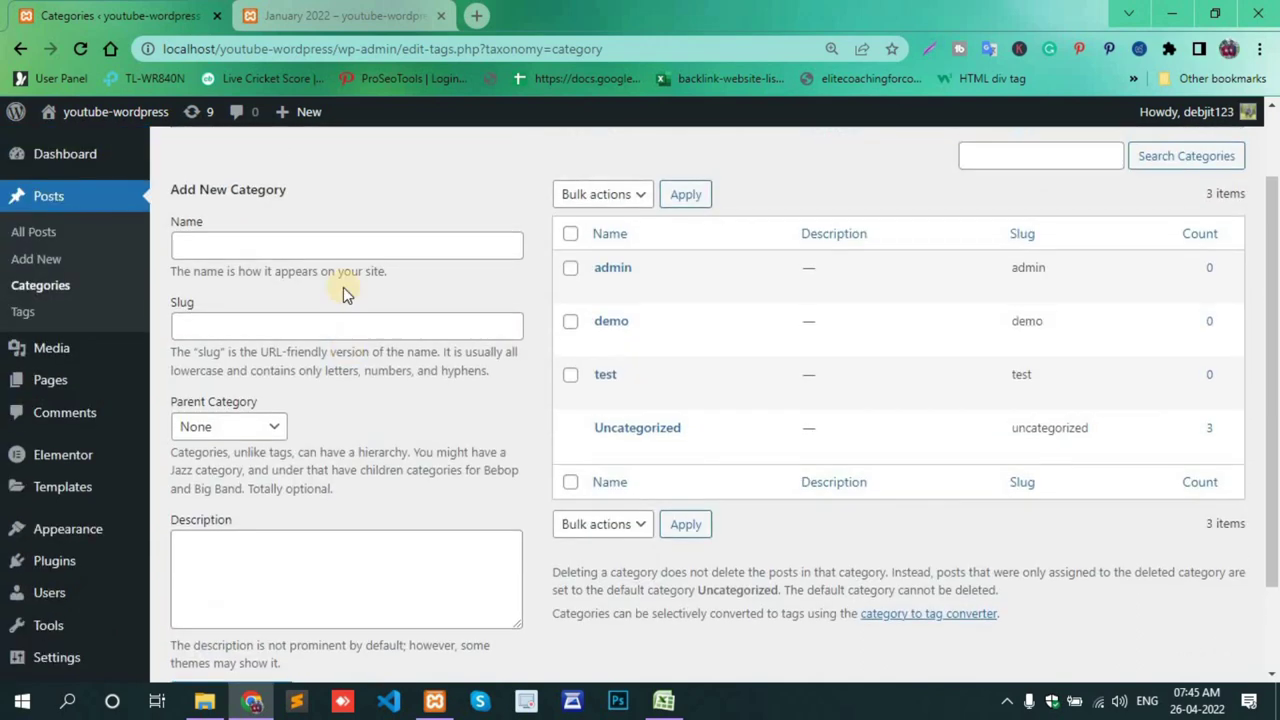
Step: Add a second post category named 'demo 1'
{"action": "left_click", "coordinate": [227, 246]}
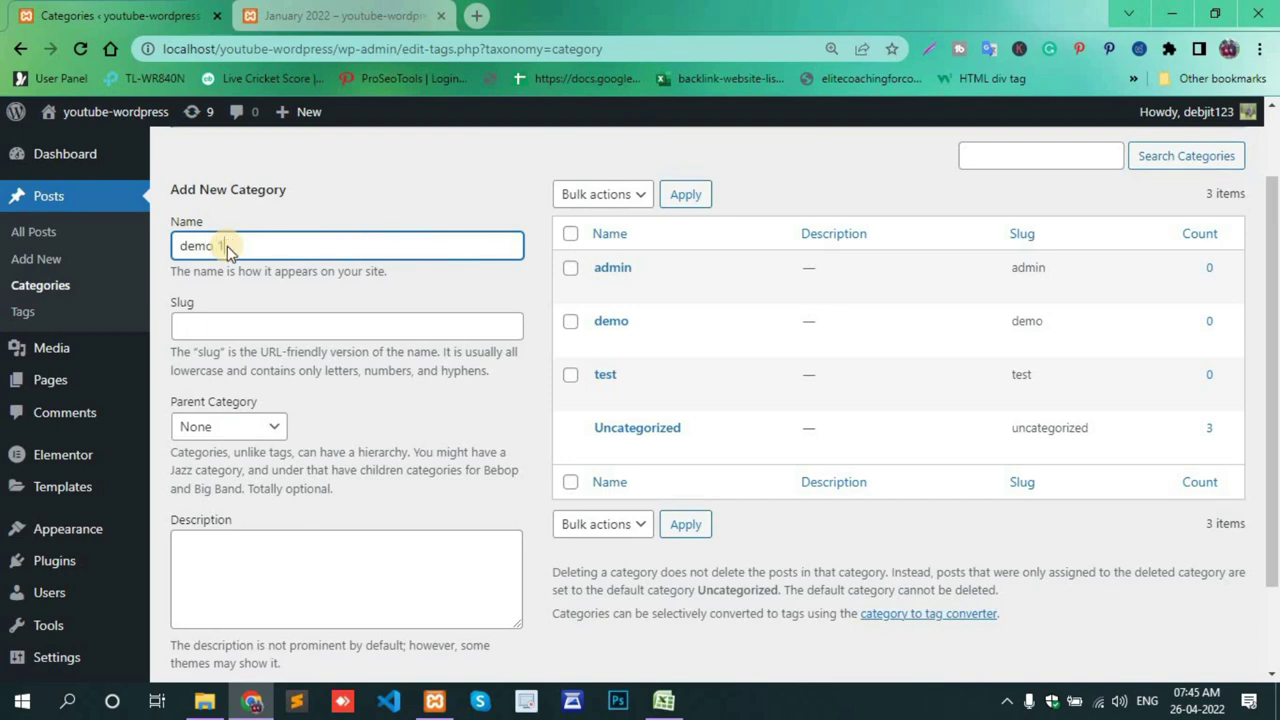
{"action": "scroll", "coordinate": [227, 246], "scroll_direction": "down", "scroll_amount": 1}
{"action": "left_click", "coordinate": [200, 588]}
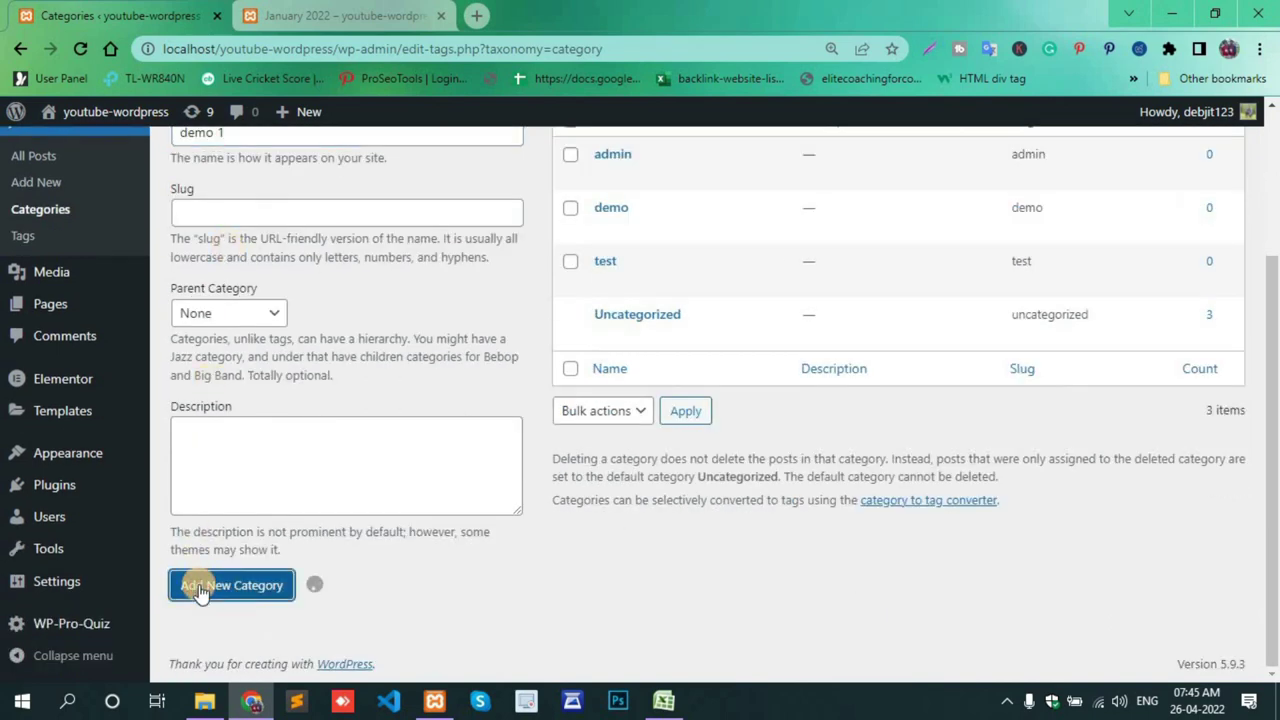
{"action": "scroll", "coordinate": [199, 585], "scroll_direction": "up", "scroll_amount": 2}
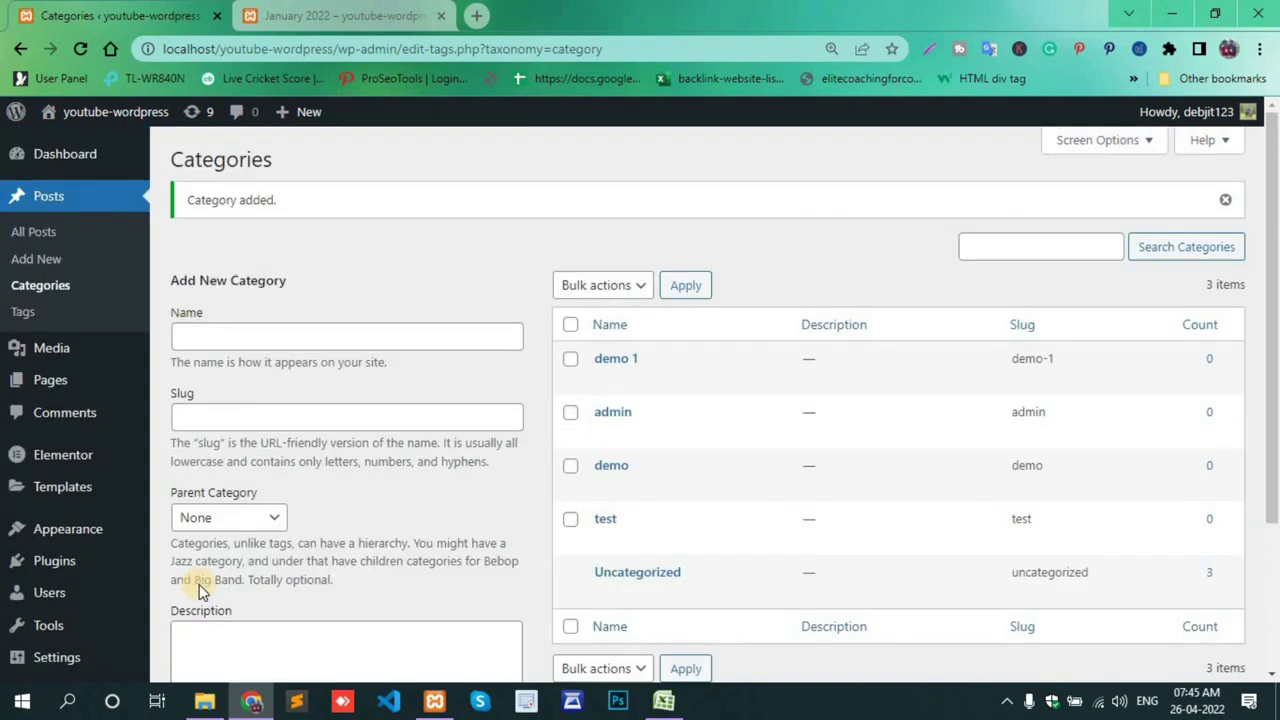
{"action": "scroll", "coordinate": [120, 380], "scroll_direction": "down", "scroll_amount": 2}
Step: In the menu editor, show all categories: admin, demo, demo 1, test and Uncategorized
{"action": "mouse_move", "coordinate": [45, 462]}
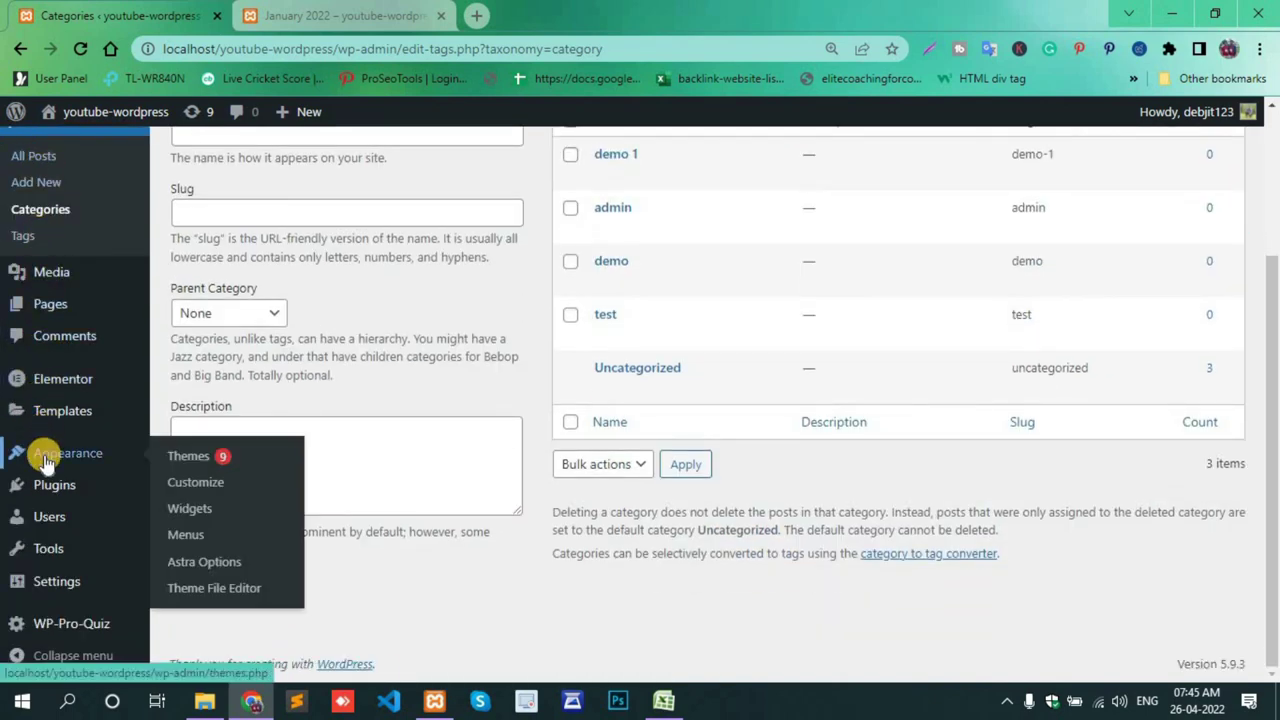
{"action": "left_click", "coordinate": [184, 537]}
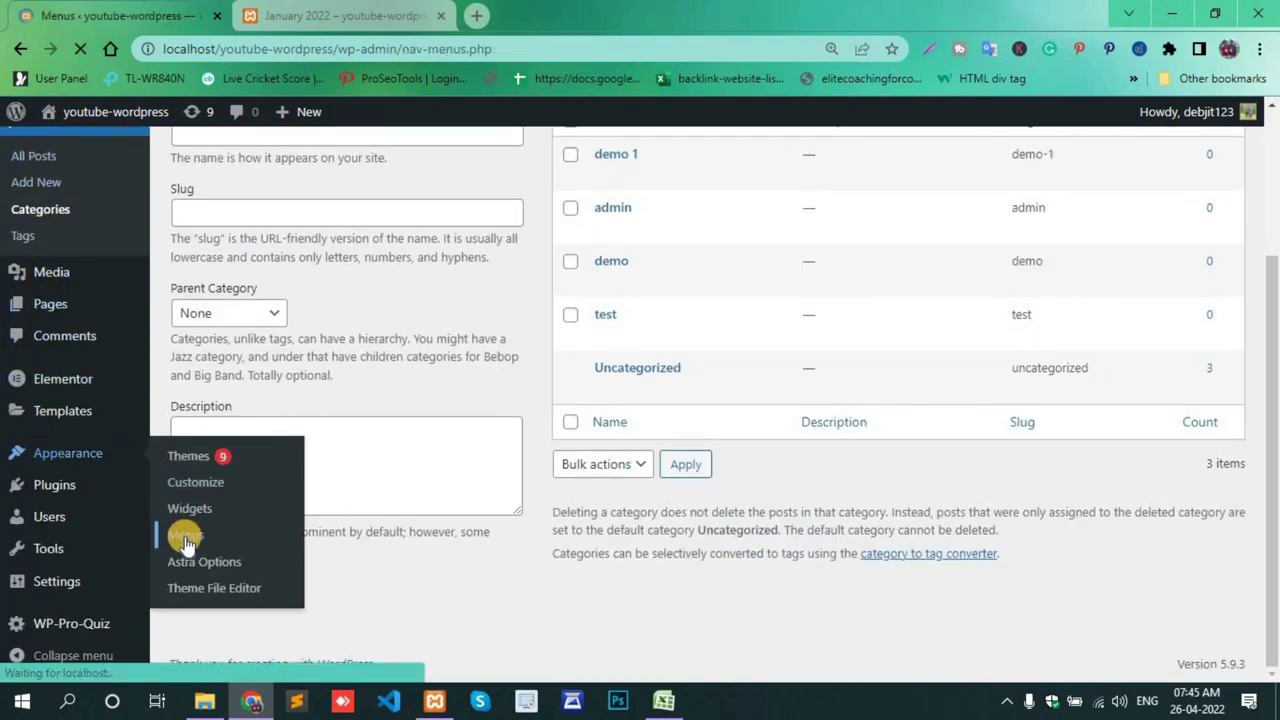
{"action": "scroll", "coordinate": [305, 470], "scroll_direction": "down", "scroll_amount": 1}
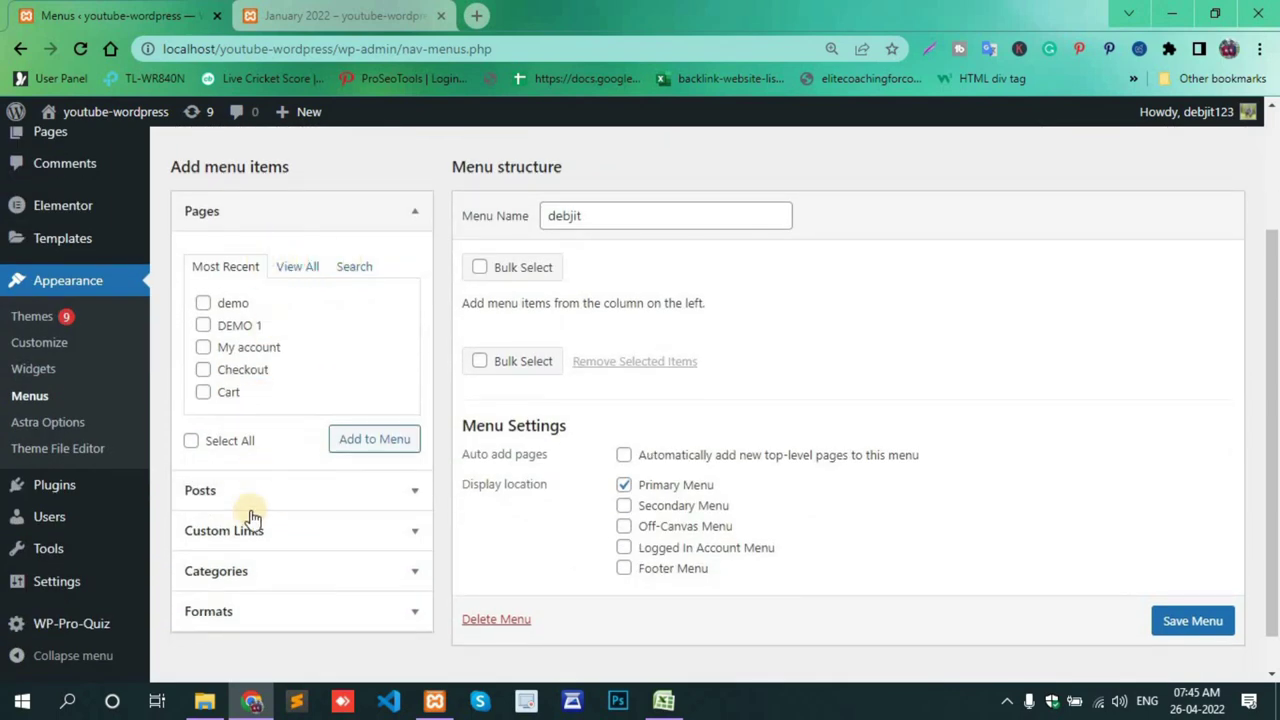
{"action": "left_click", "coordinate": [250, 574]}
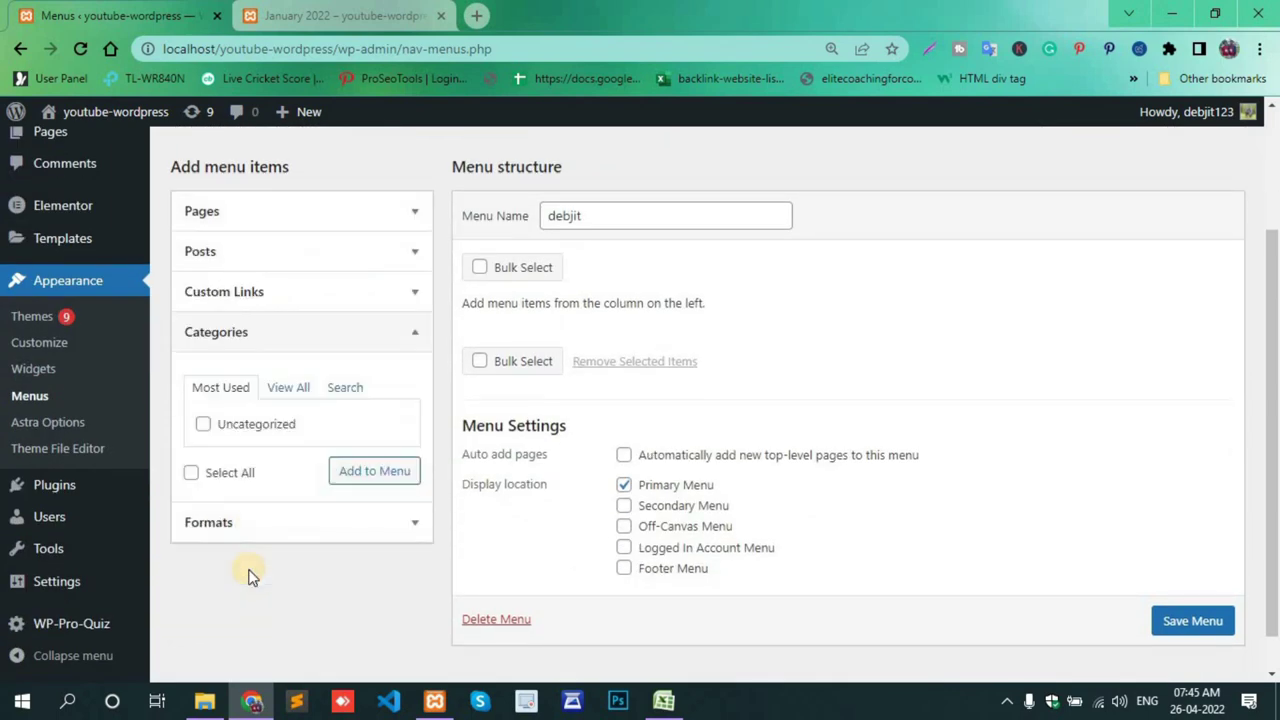
{"action": "left_click", "coordinate": [289, 397]}
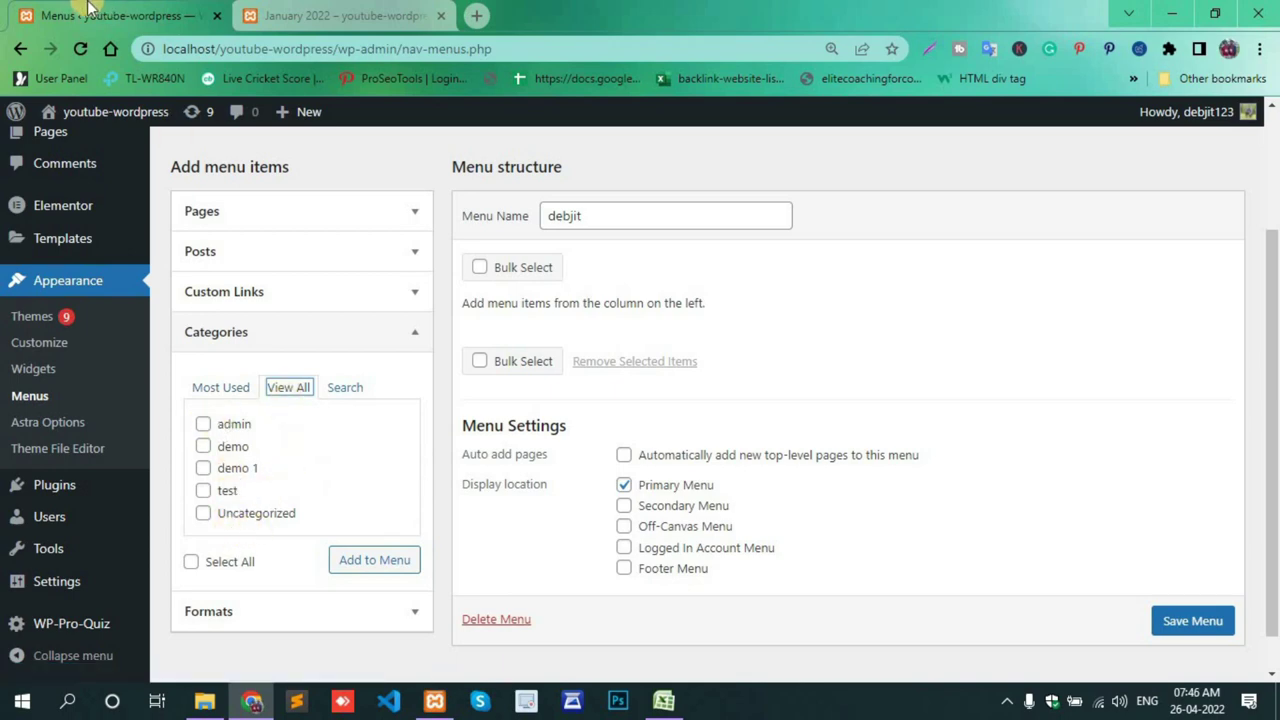
{"action": "scroll", "coordinate": [75, 190], "scroll_direction": "up", "scroll_amount": 1}
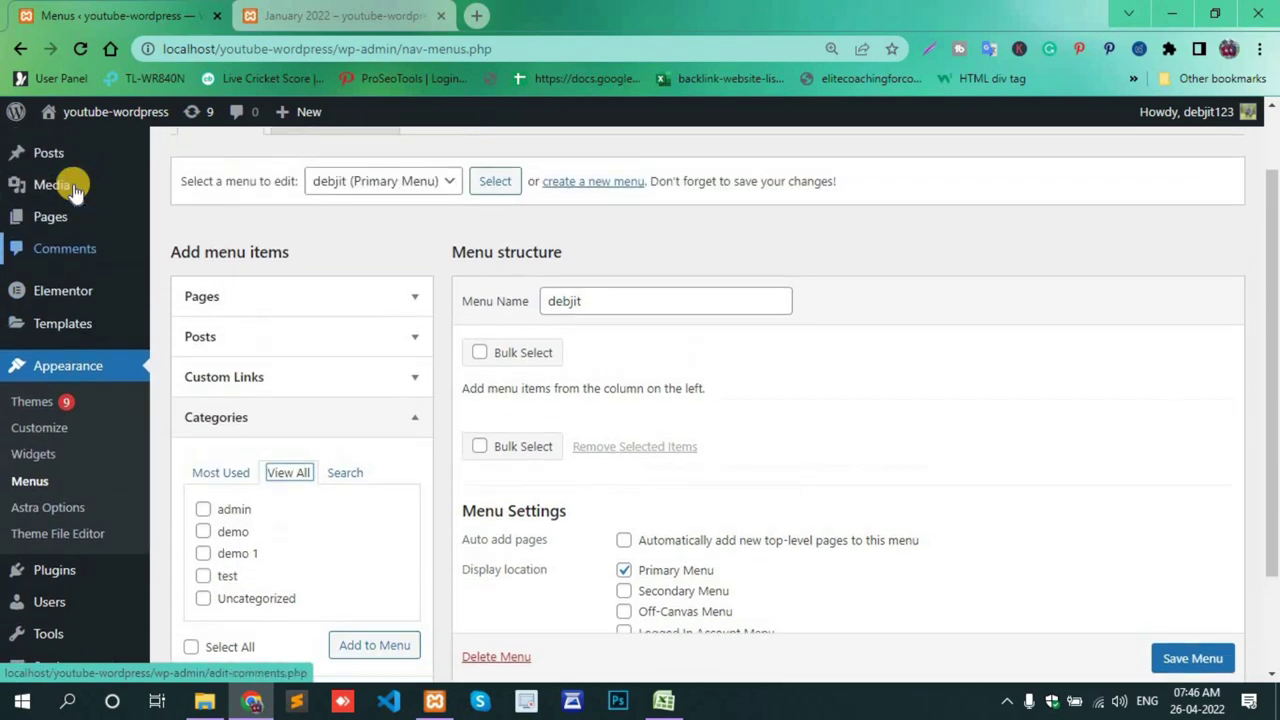
{"action": "mouse_move", "coordinate": [50, 152]}
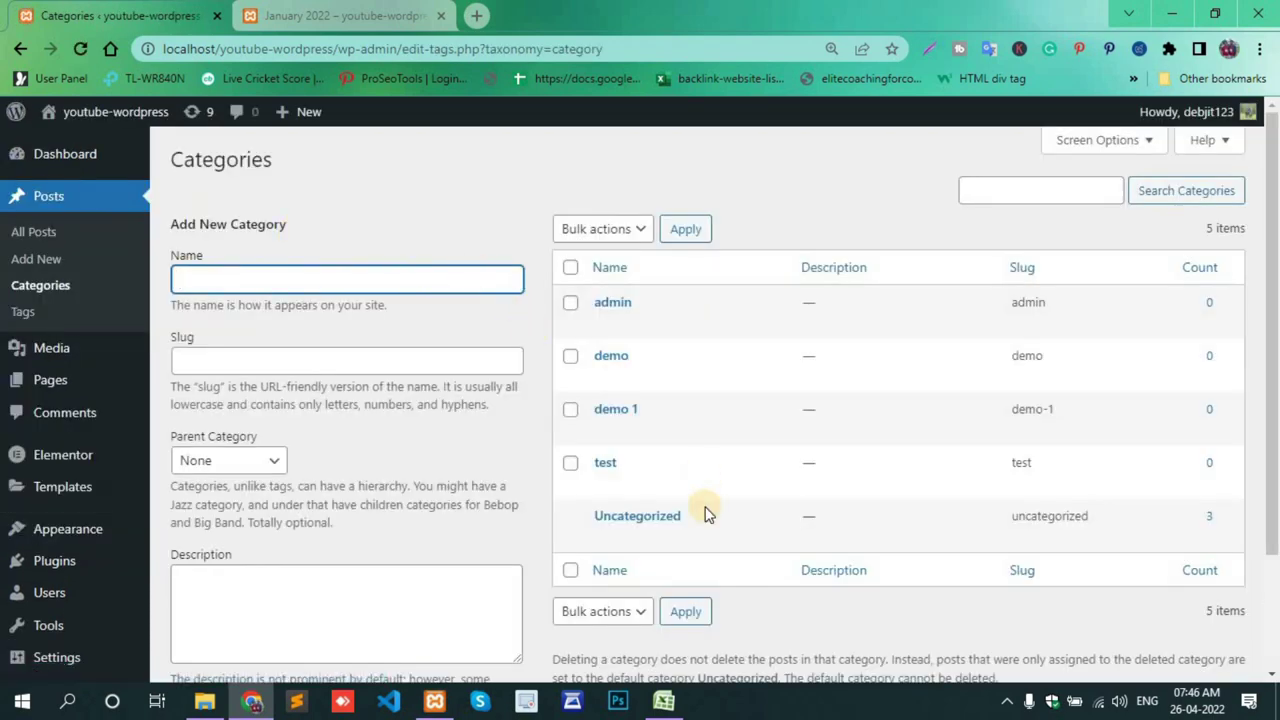
Step: Rename the Uncategorized category to the user's first name, with a matching lowercase slug
{"action": "left_click", "coordinate": [638, 536]}
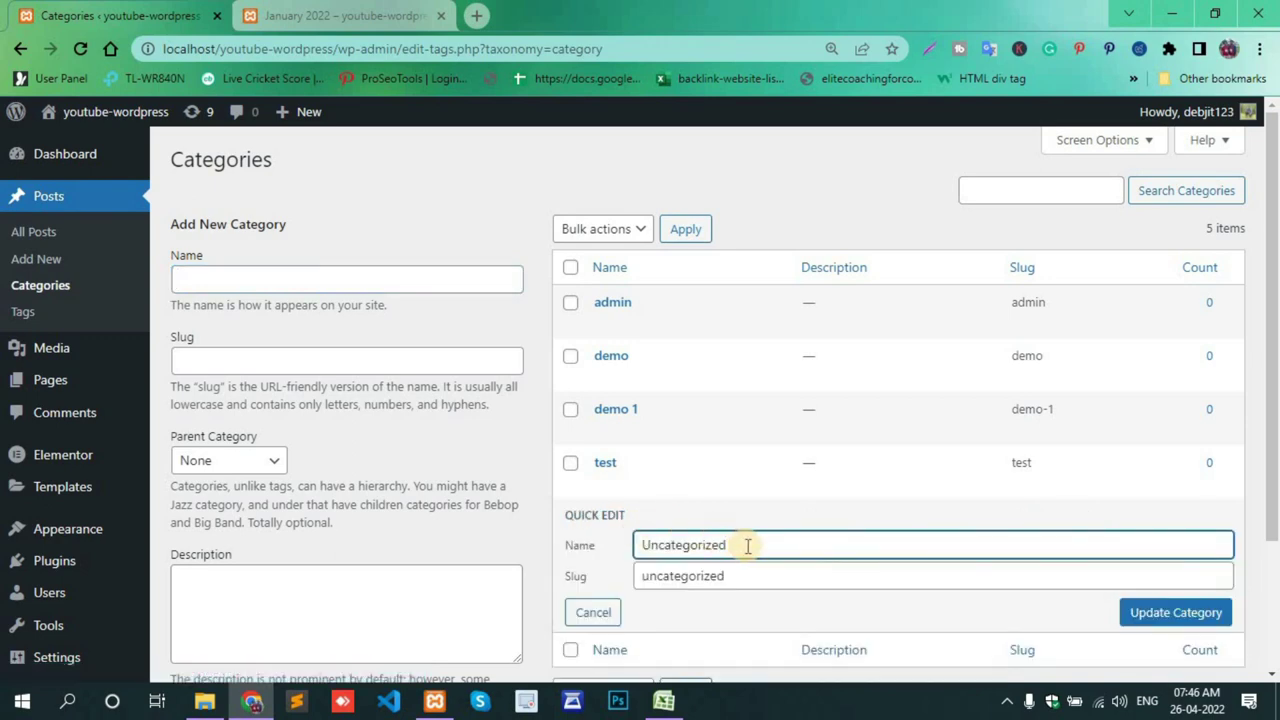
{"action": "left_click", "coordinate": [581, 556]}
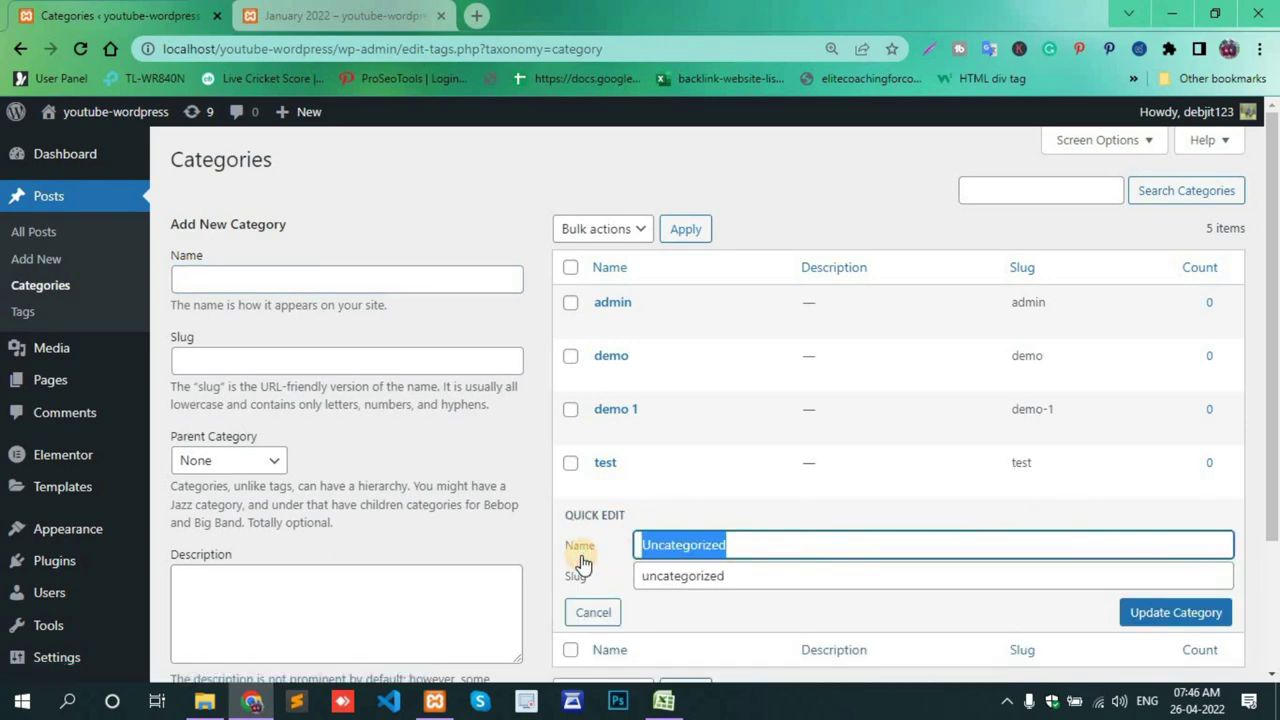
{"action": "type", "text": "Debjit"}
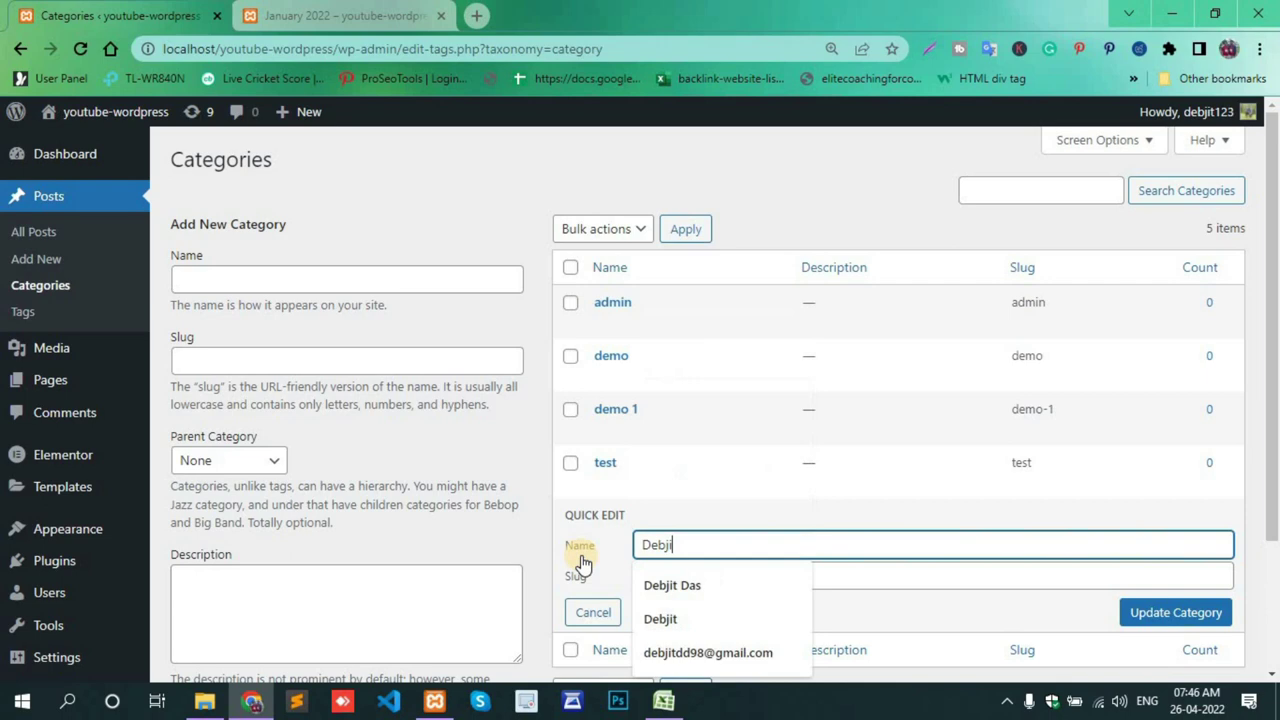
{"action": "left_click", "coordinate": [800, 486]}
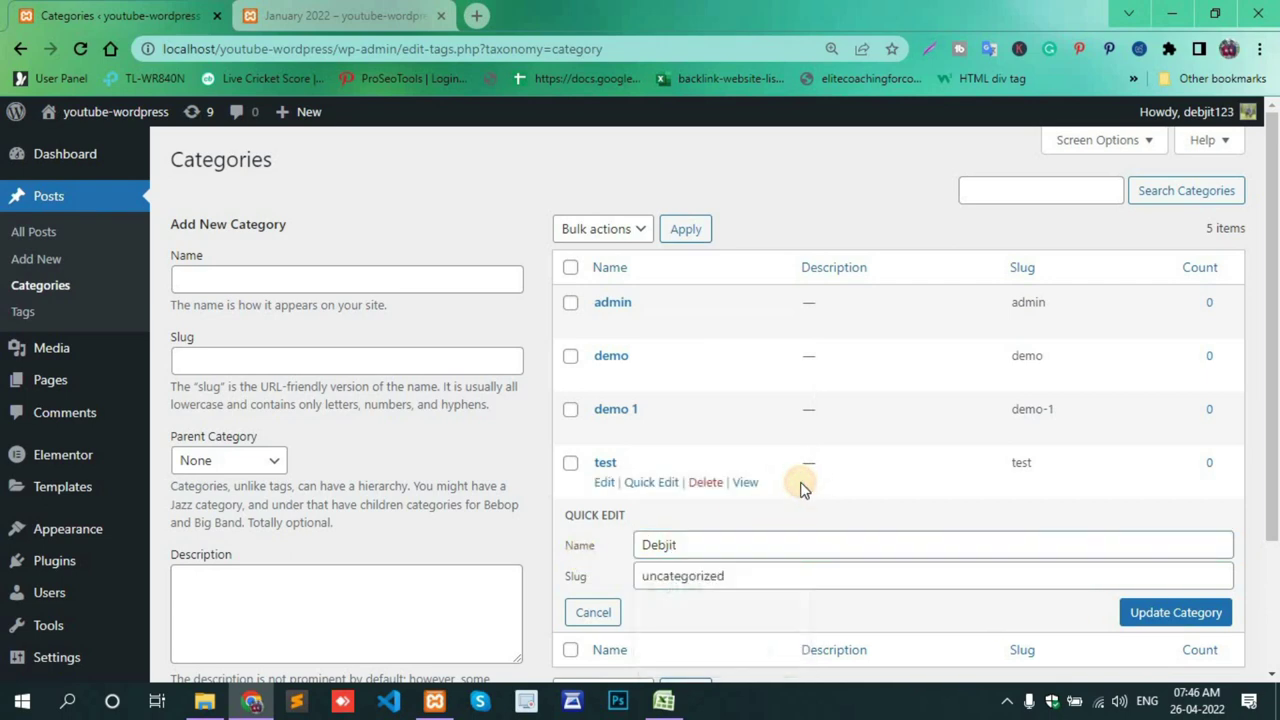
{"action": "double_click", "coordinate": [729, 586]}
{"action": "type", "text": "debji"}
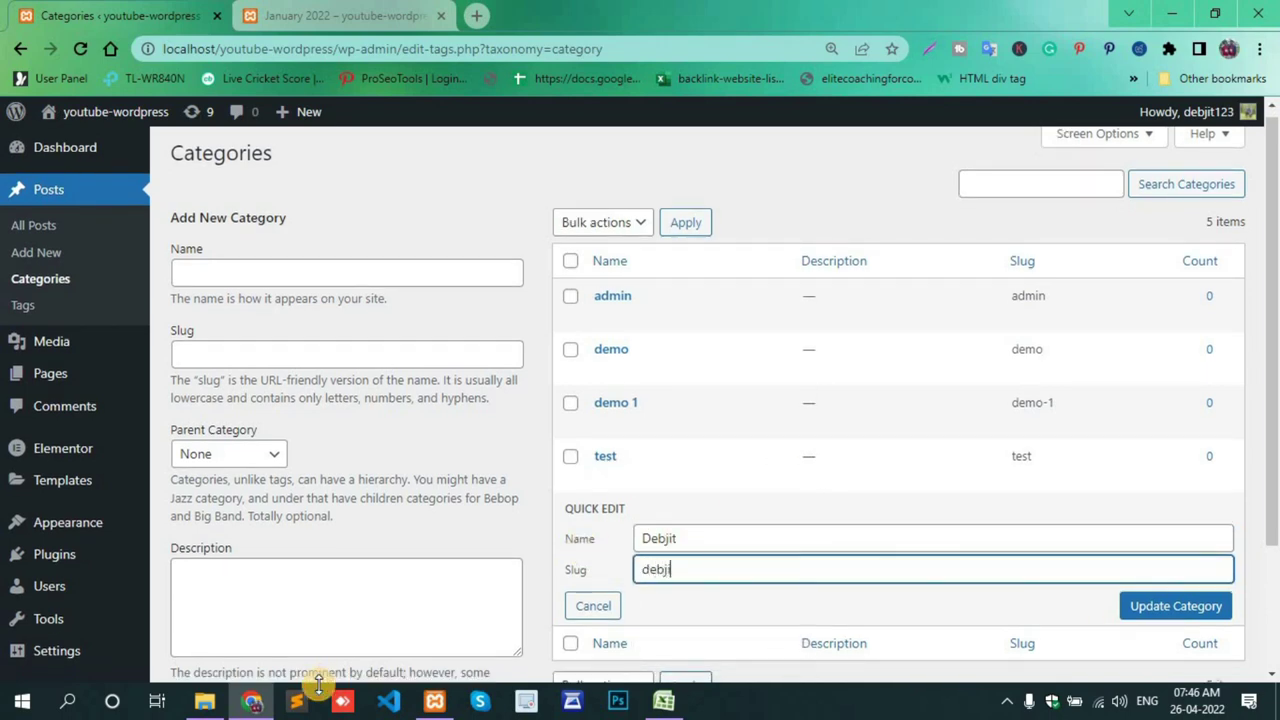
{"action": "type", "text": "t"}
{"action": "left_click", "coordinate": [1191, 606]}
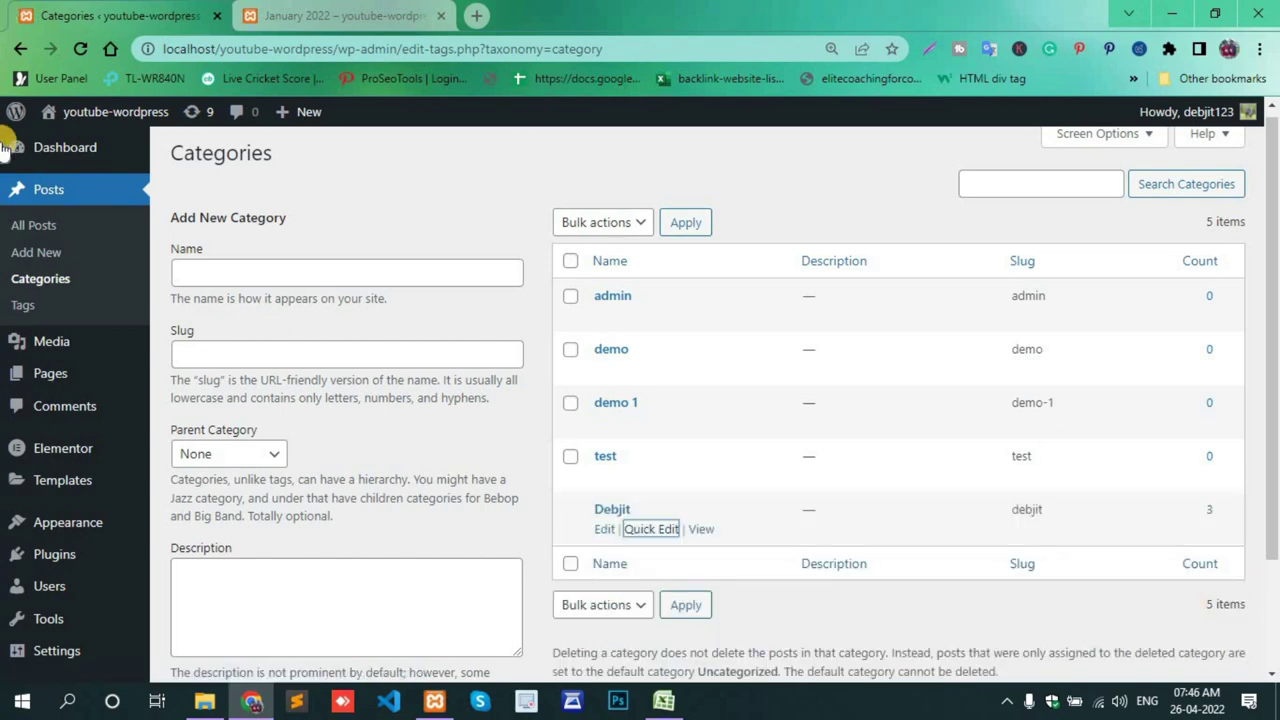
{"action": "scroll", "coordinate": [20, 240], "scroll_direction": "up", "scroll_amount": 1}
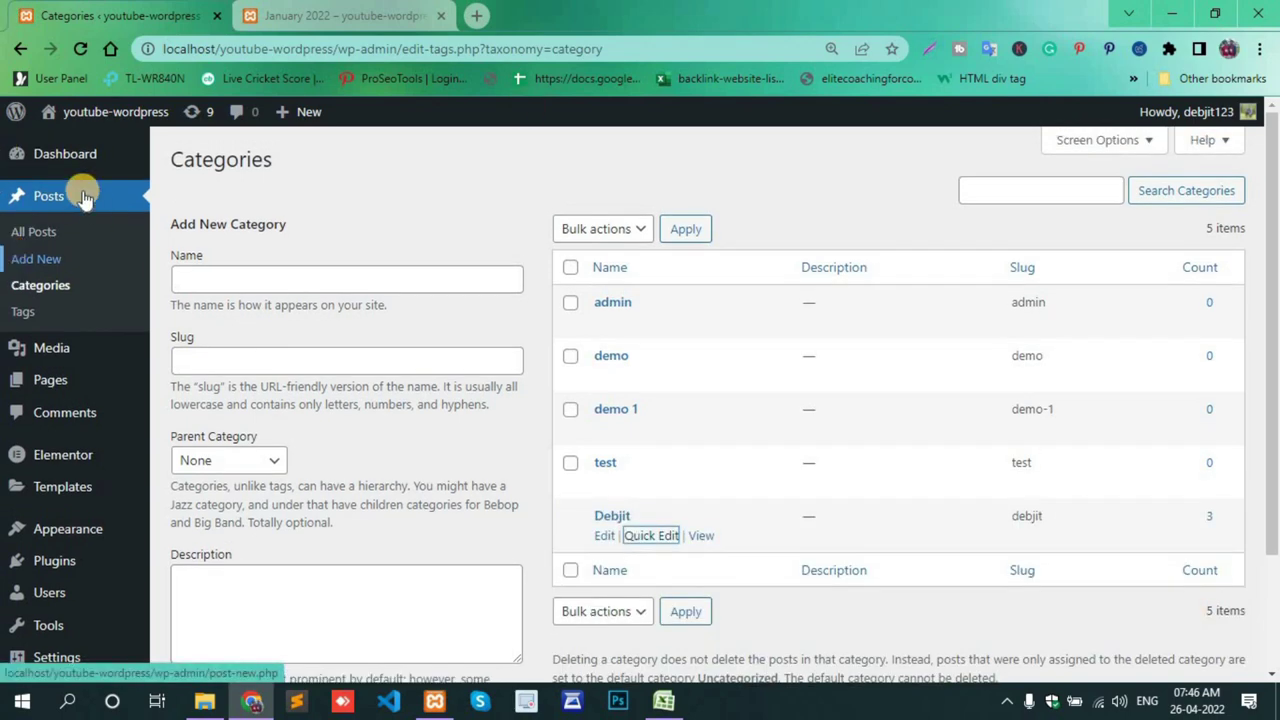
Step: Publish a new post titled with the user's first name, filed in the renamed category
{"action": "left_click", "coordinate": [45, 236]}
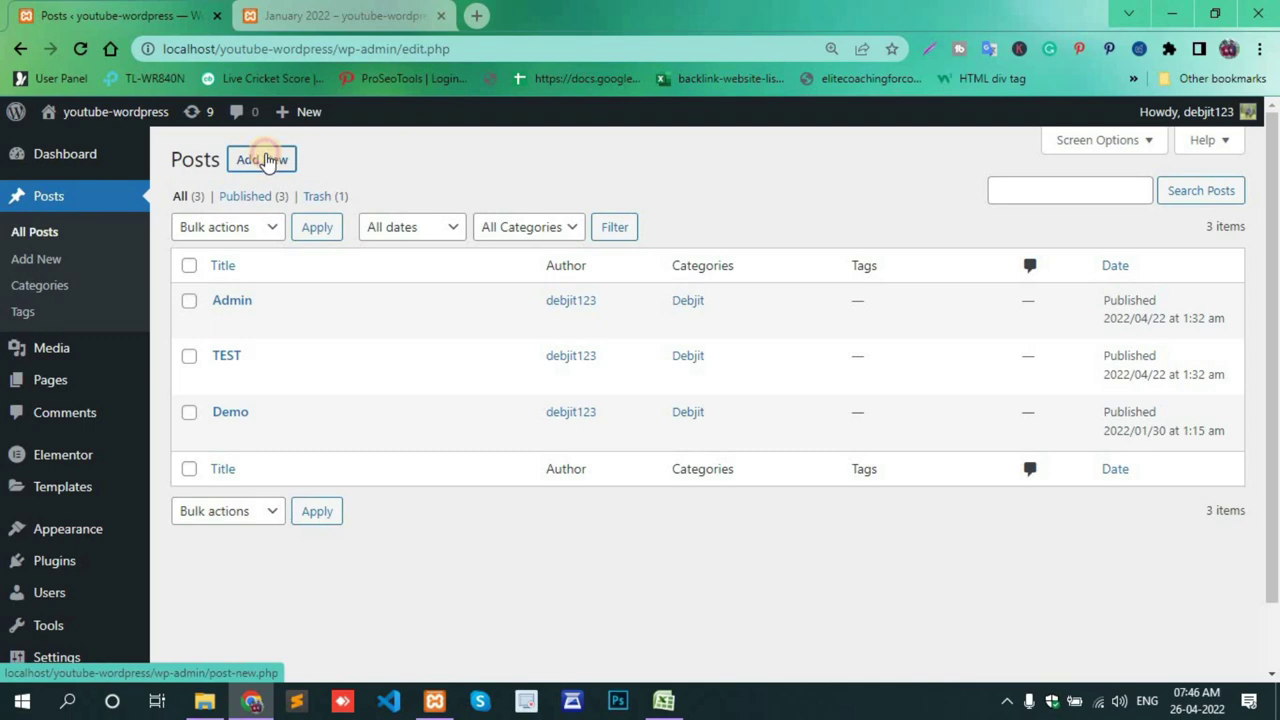
{"action": "left_click", "coordinate": [264, 160]}
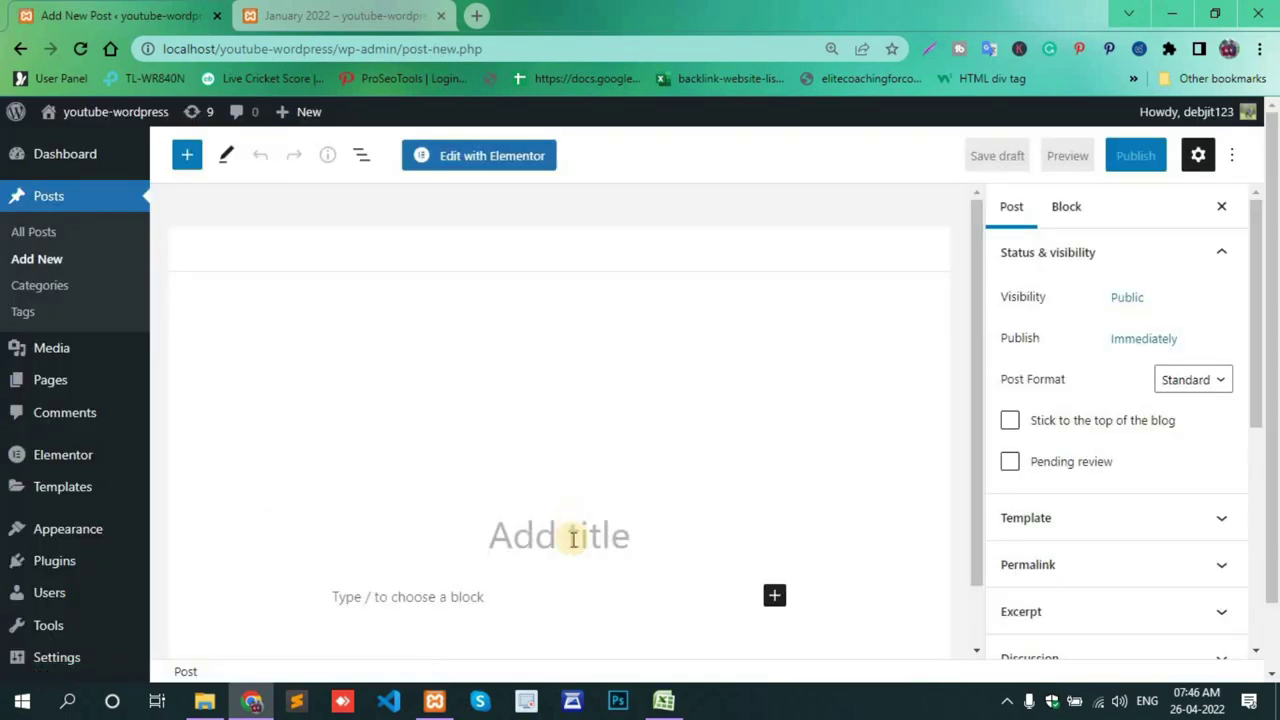
{"action": "type", "text": "debjit"}
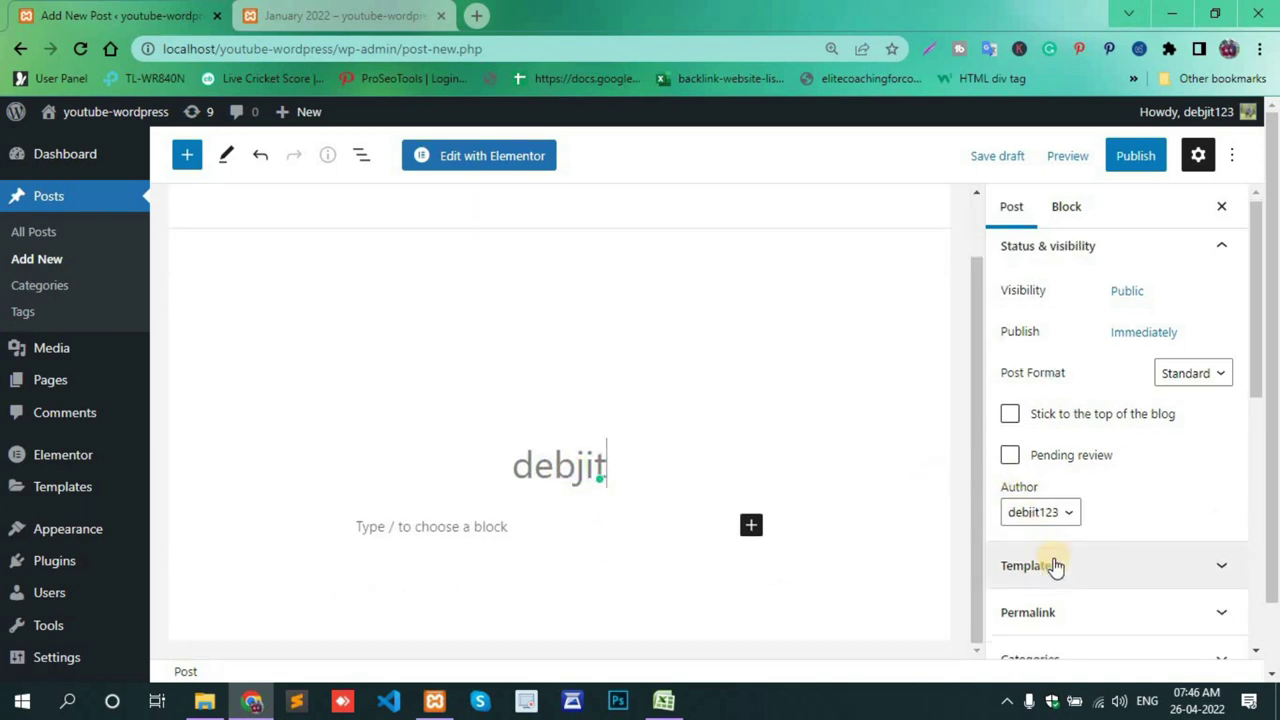
{"action": "scroll", "coordinate": [1054, 566], "scroll_direction": "down", "scroll_amount": 3}
{"action": "left_click", "coordinate": [1189, 417]}
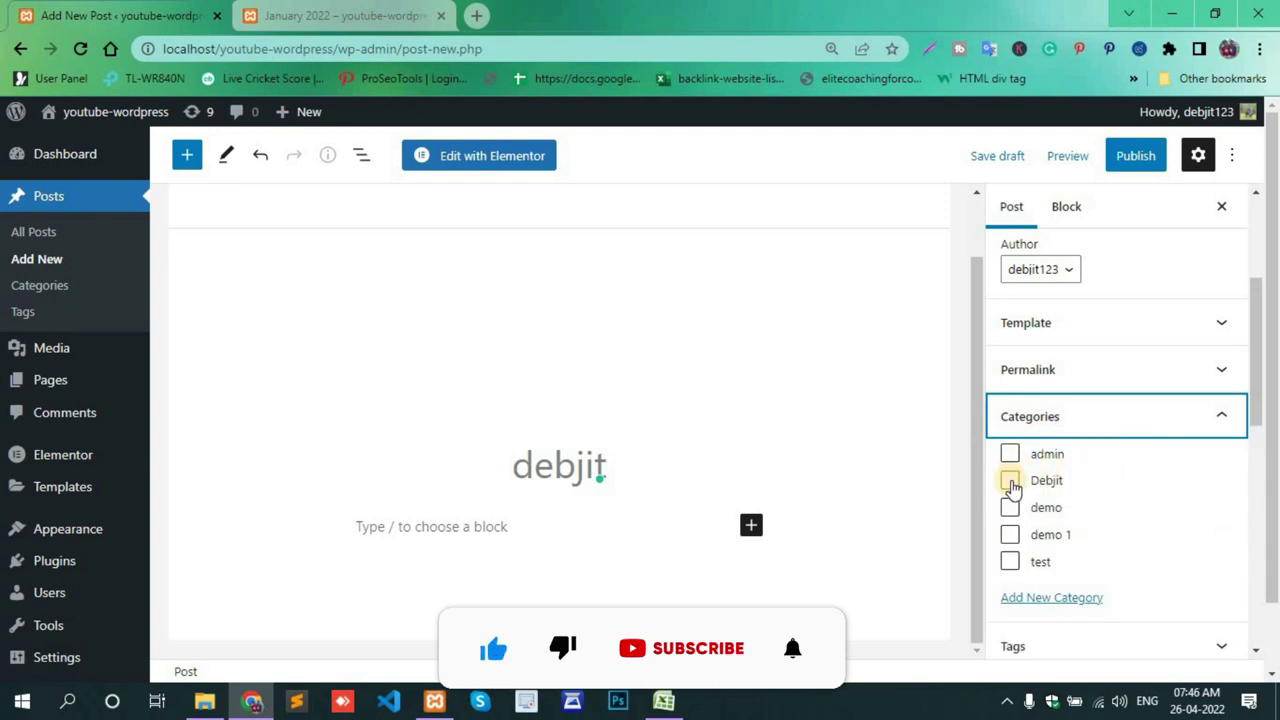
{"action": "left_click", "coordinate": [1010, 480]}
{"action": "left_click", "coordinate": [1140, 158]}
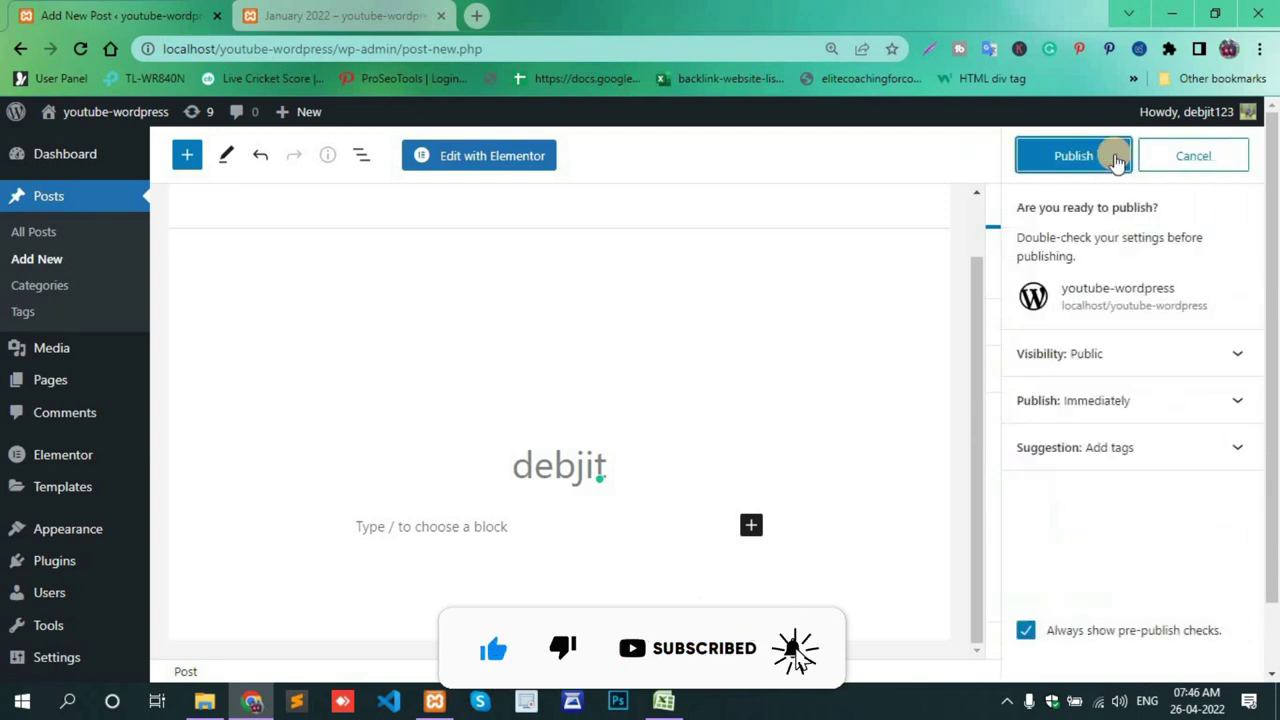
{"action": "left_click", "coordinate": [1105, 160]}
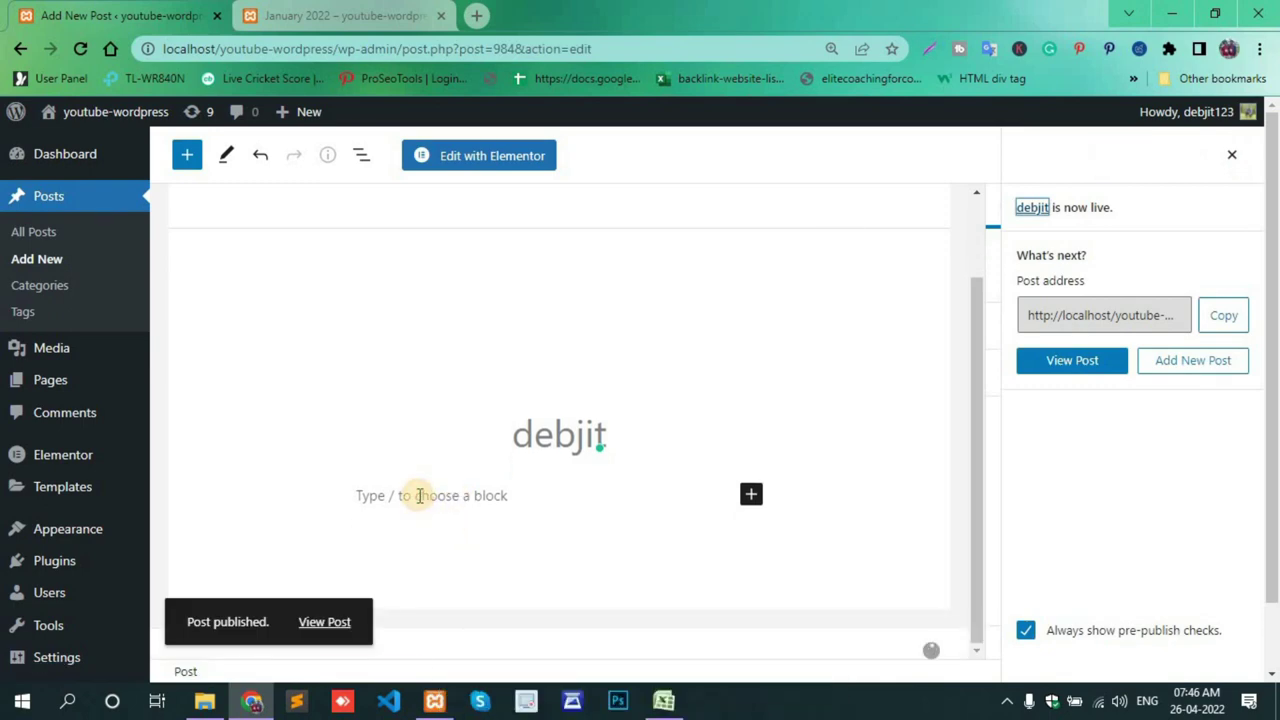
Step: Add a 'hello' paragraph addressed to the user to the post, update it, and return to All Posts
{"action": "left_click", "coordinate": [419, 495]}
{"action": "type", "text": "hello debjit"}
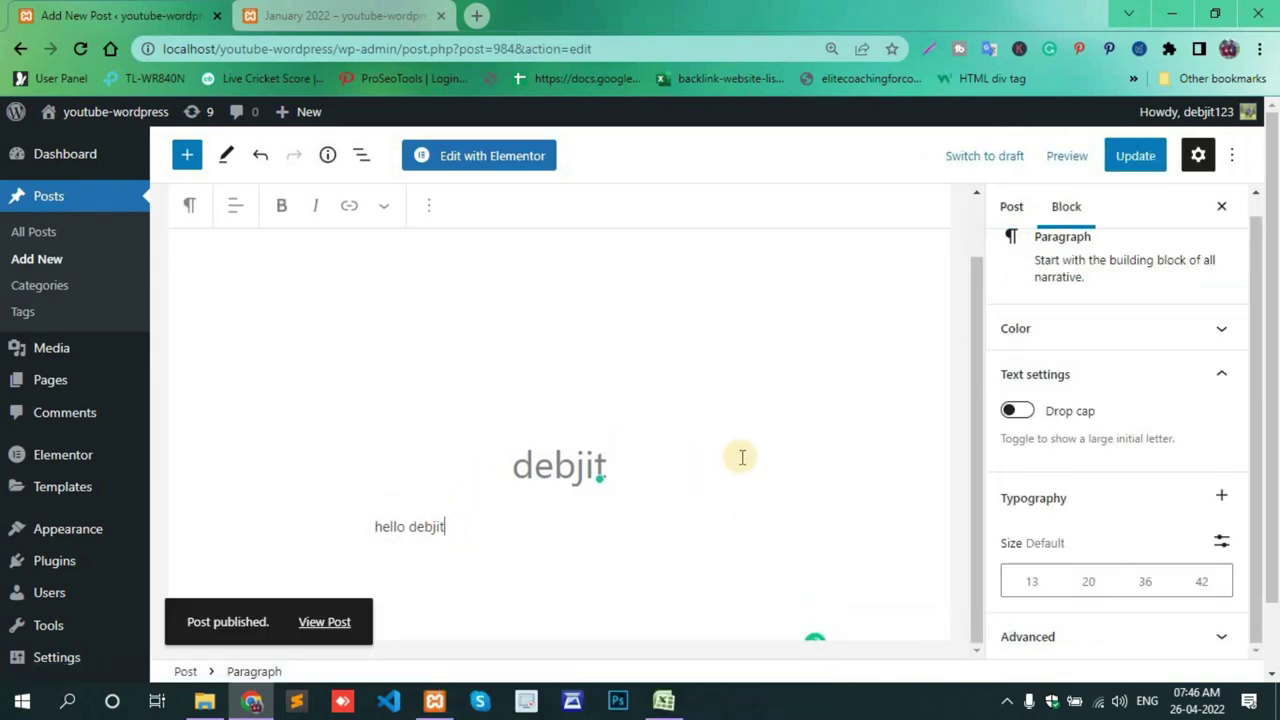
{"action": "left_click", "coordinate": [1134, 157]}
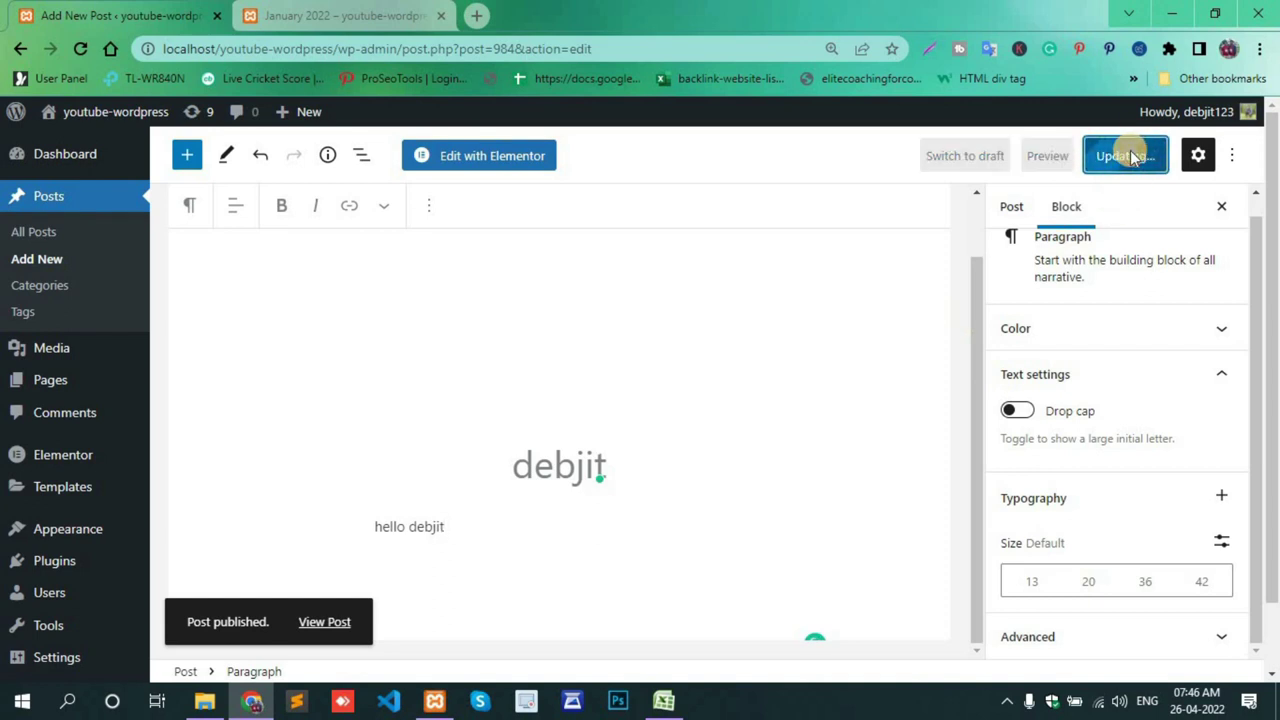
{"action": "left_click", "coordinate": [22, 236]}
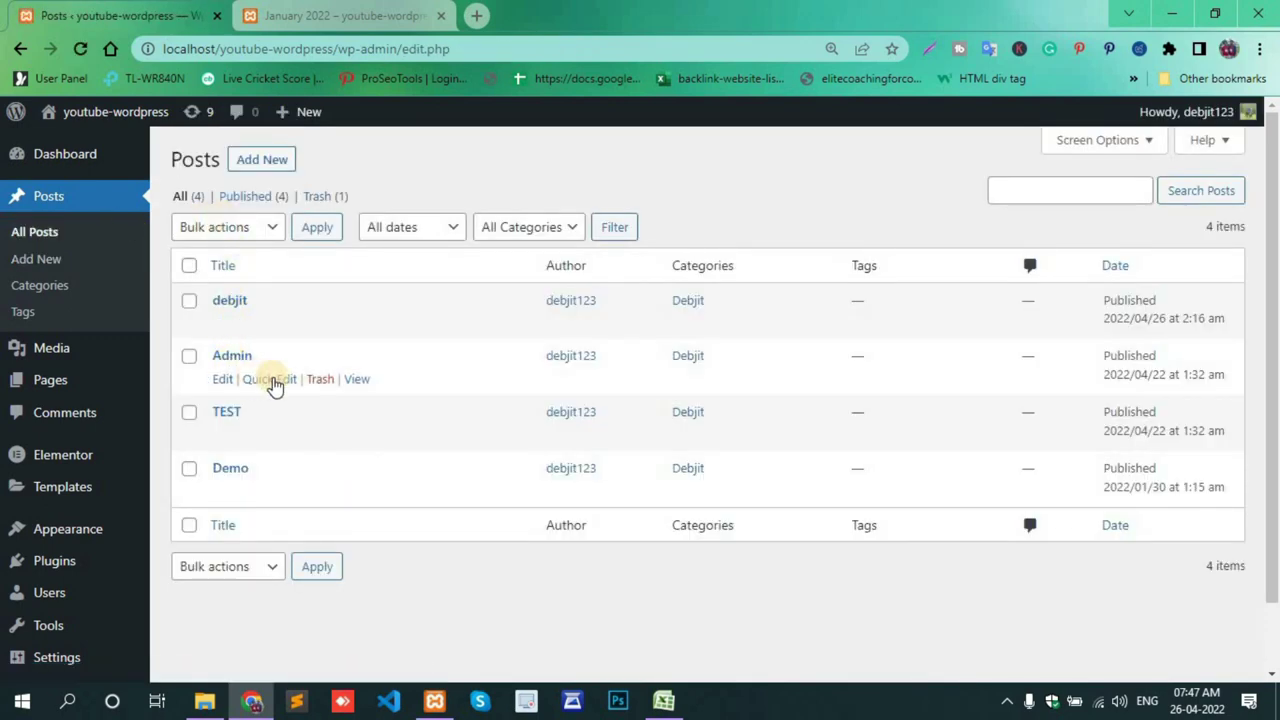
Step: Add demo to the Admin post; move TEST out of the renamed category into admin and demo 1
{"action": "left_click", "coordinate": [277, 381]}
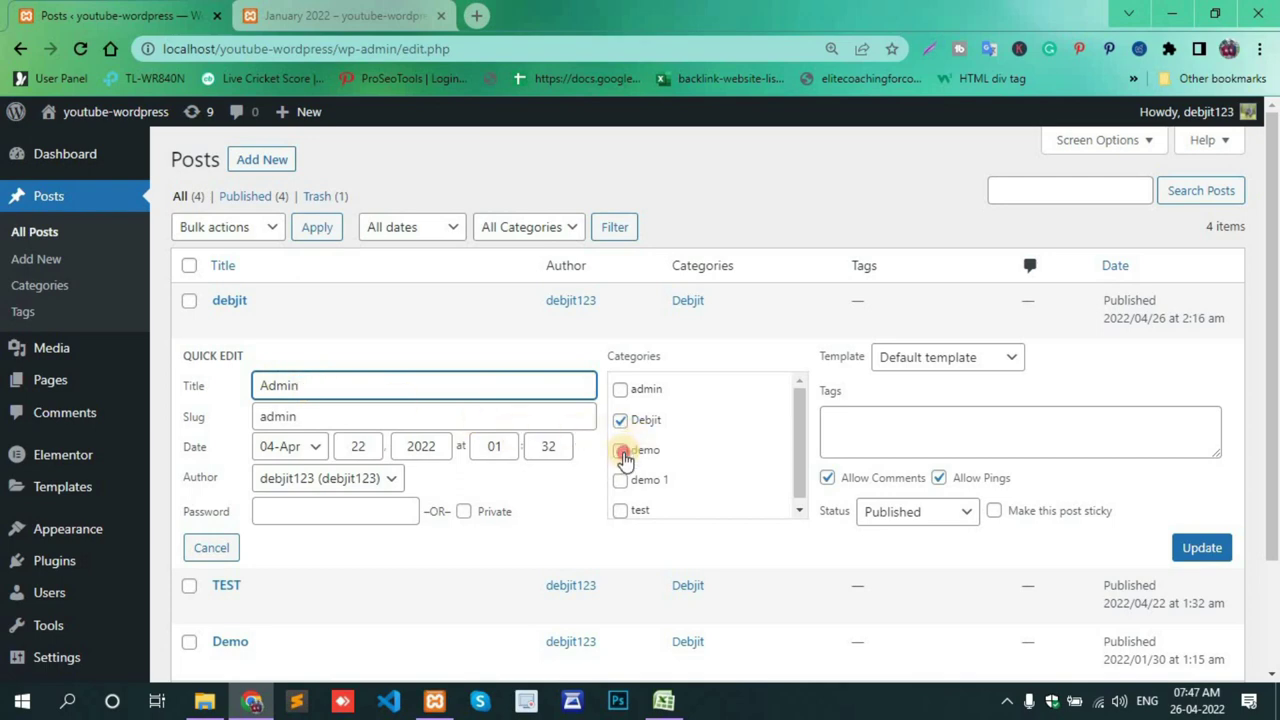
{"action": "left_click", "coordinate": [621, 451]}
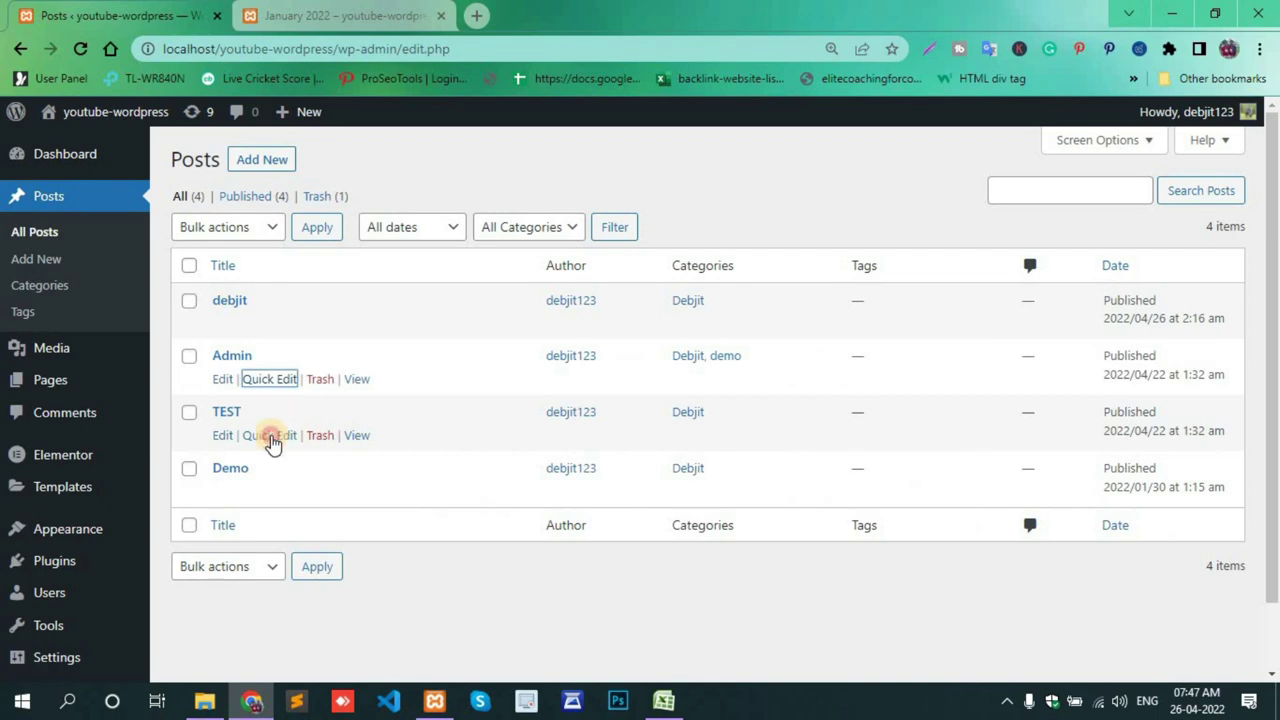
{"action": "left_click", "coordinate": [272, 440]}
{"action": "left_click", "coordinate": [621, 477]}
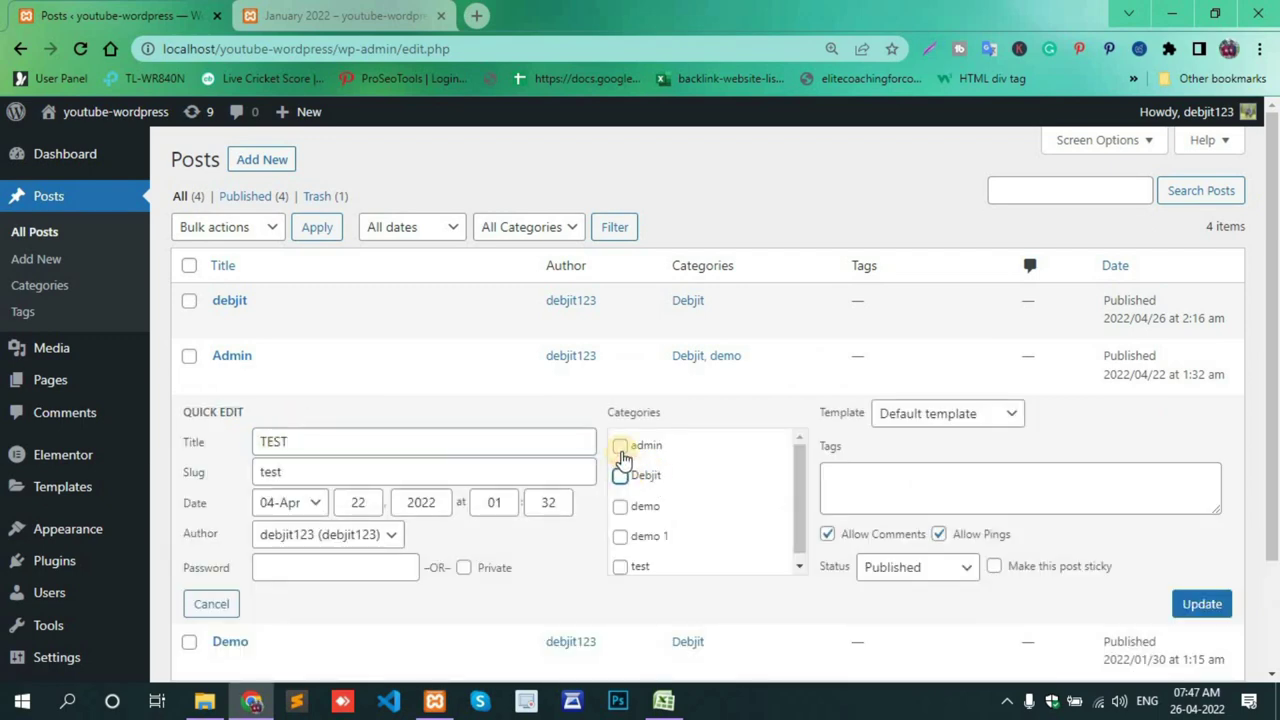
{"action": "left_click", "coordinate": [620, 447]}
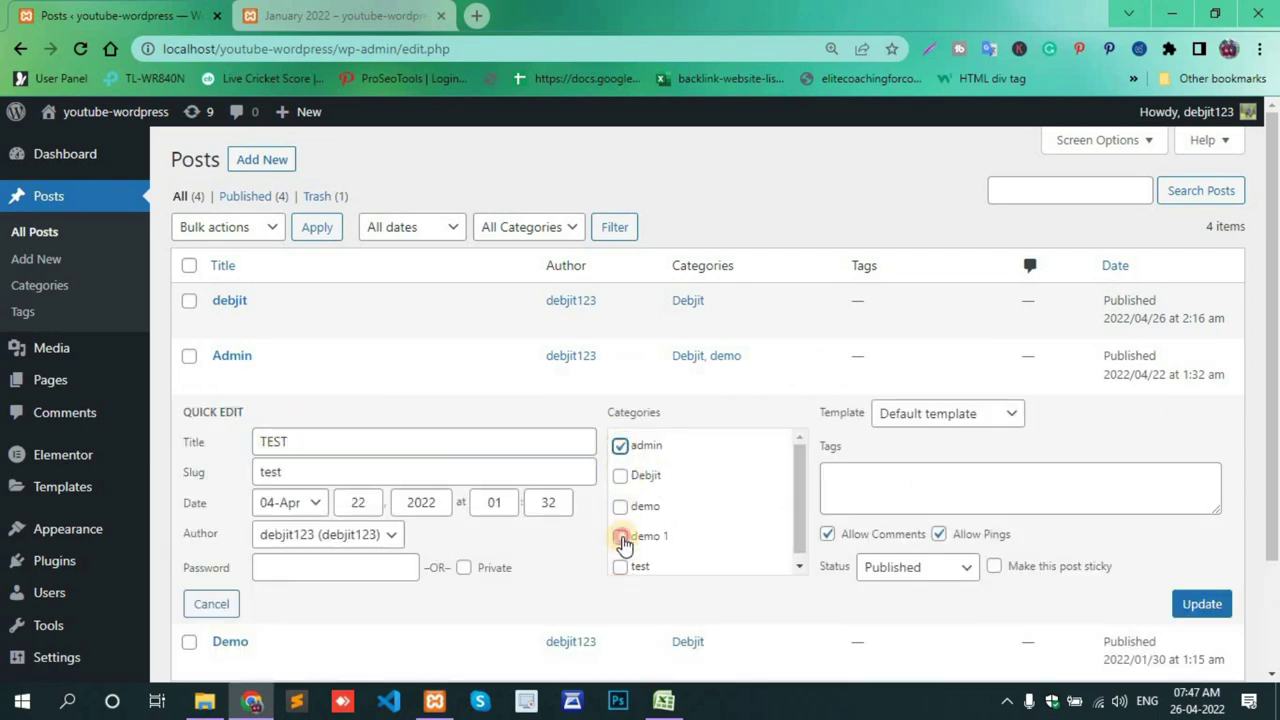
{"action": "left_click", "coordinate": [621, 538]}
{"action": "left_click", "coordinate": [1202, 606]}
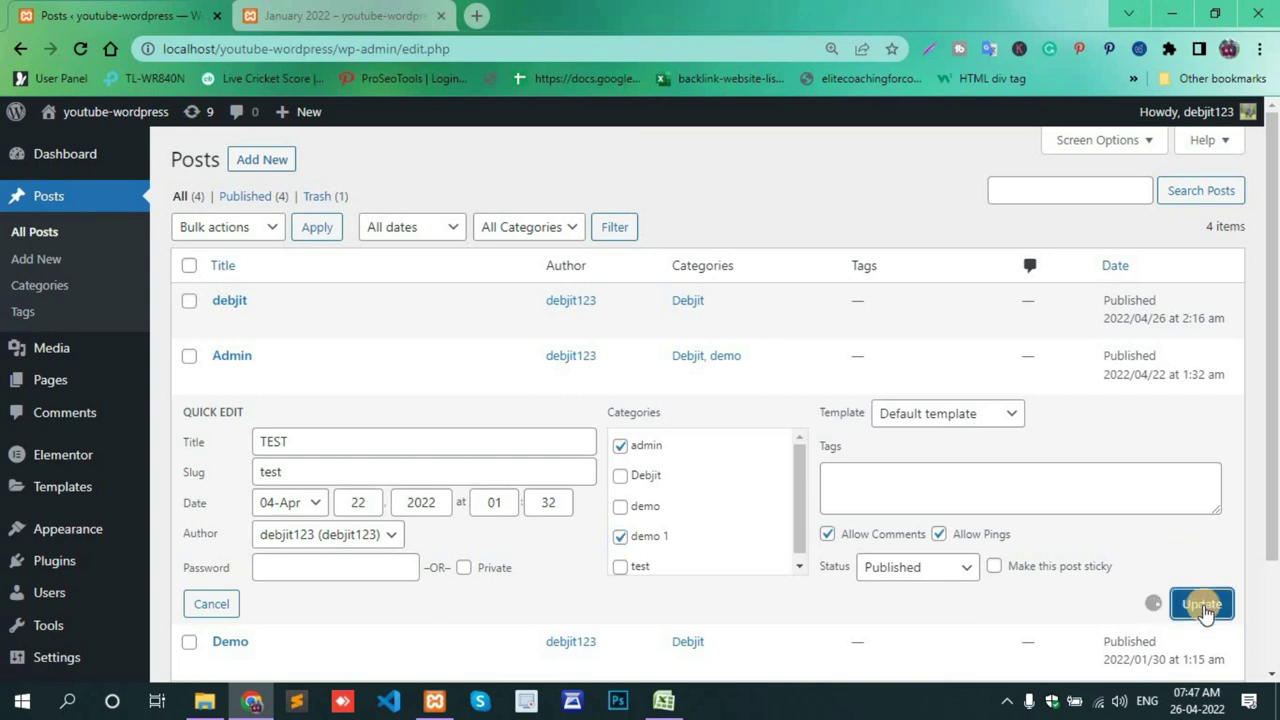
Step: Move the Demo post out of the renamed category so it sits in demo only
{"action": "scroll", "coordinate": [256, 435], "scroll_direction": "down", "scroll_amount": 1}
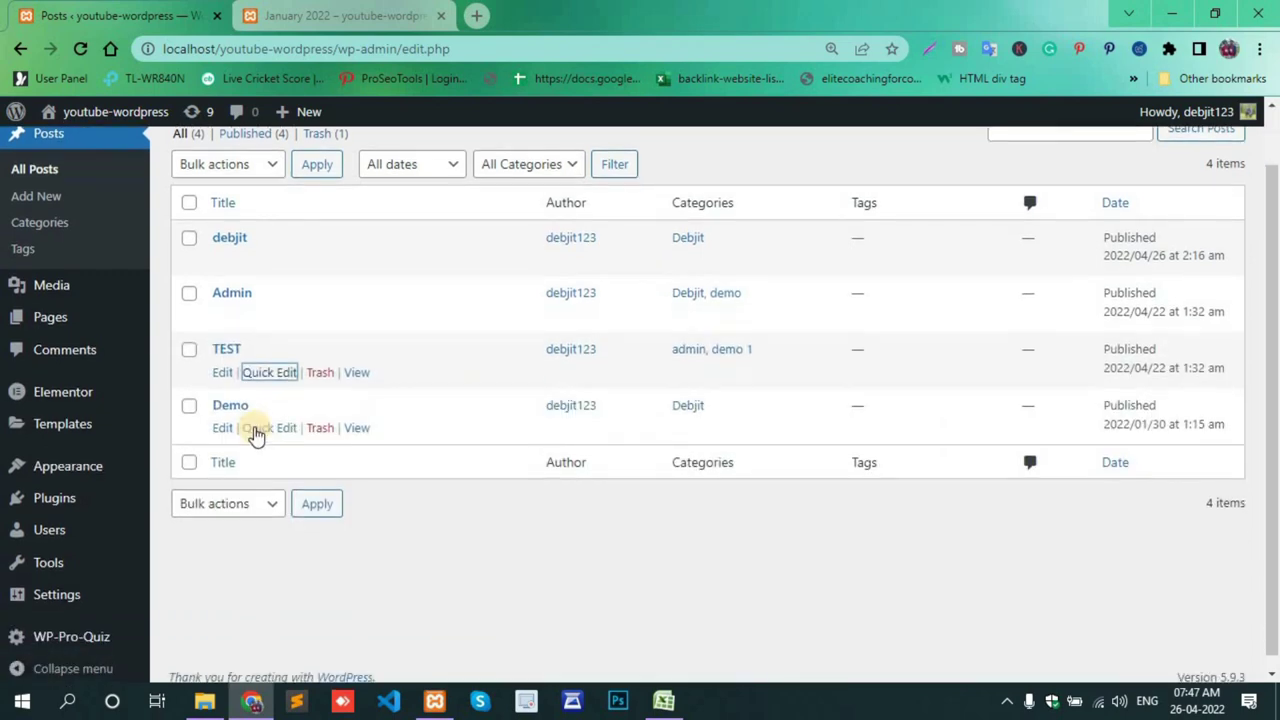
{"action": "left_click", "coordinate": [256, 430]}
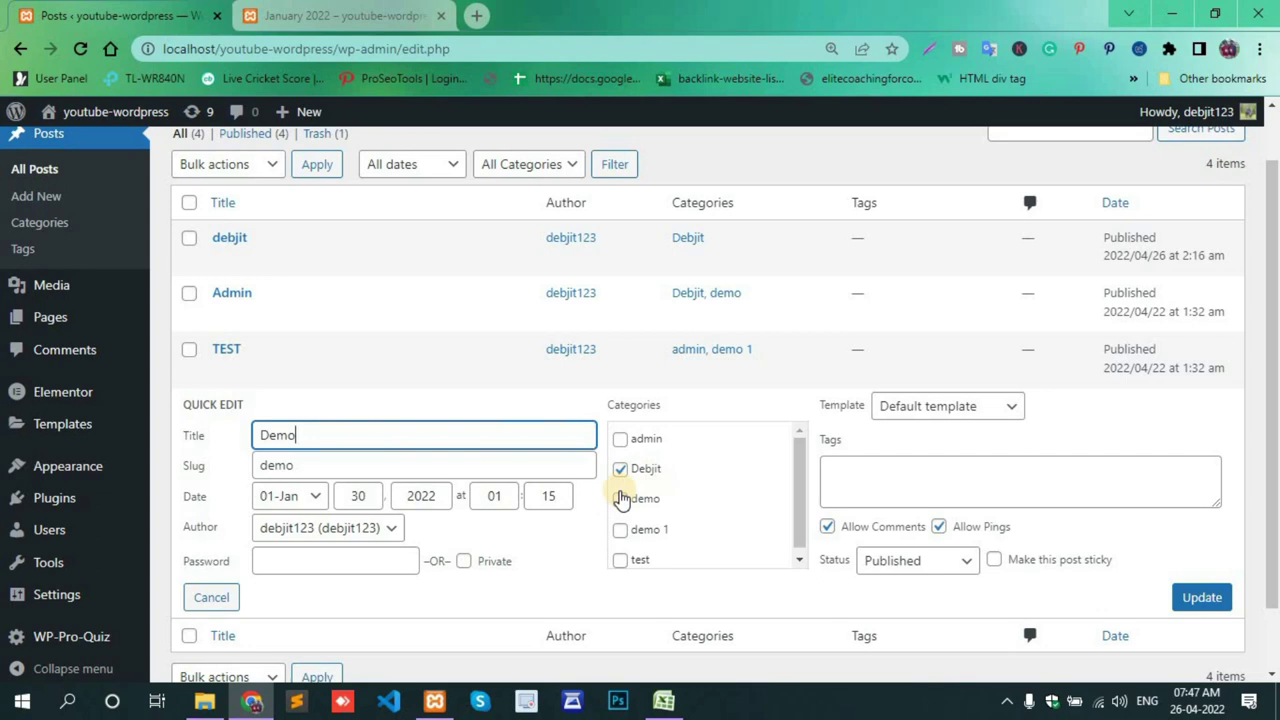
{"action": "left_click", "coordinate": [621, 499]}
{"action": "left_click", "coordinate": [621, 470]}
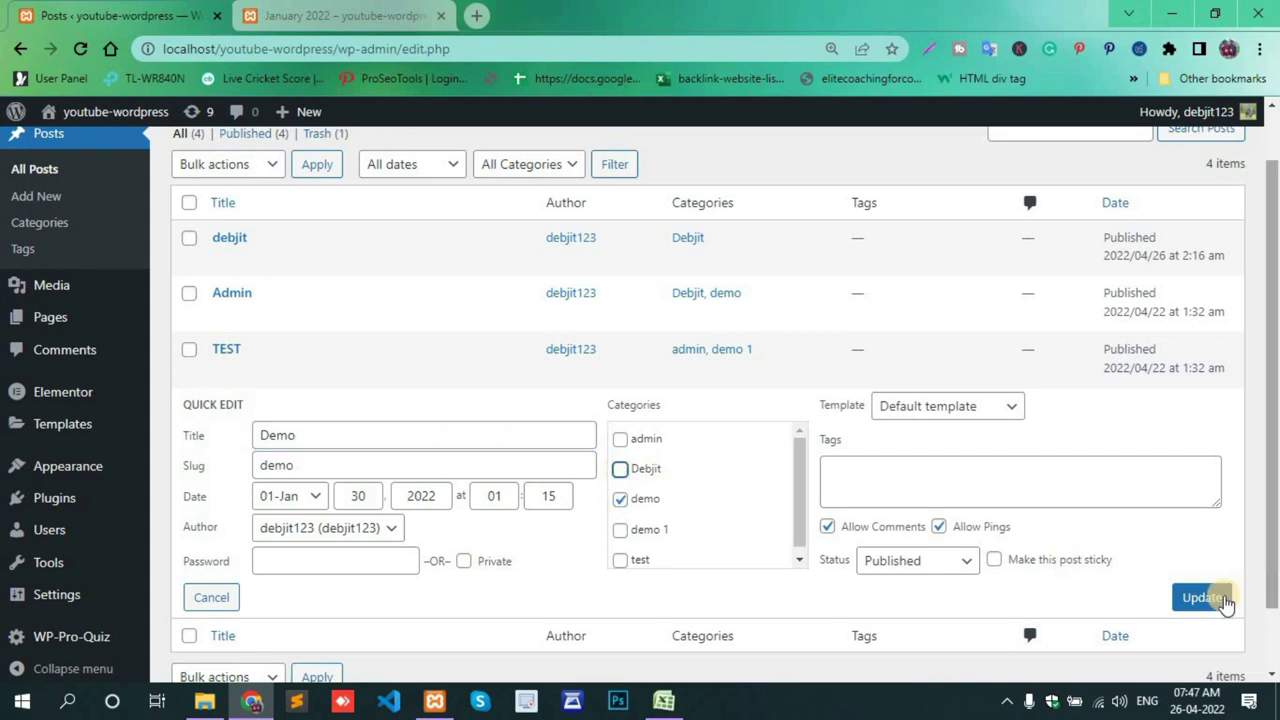
{"action": "left_click", "coordinate": [1204, 598]}
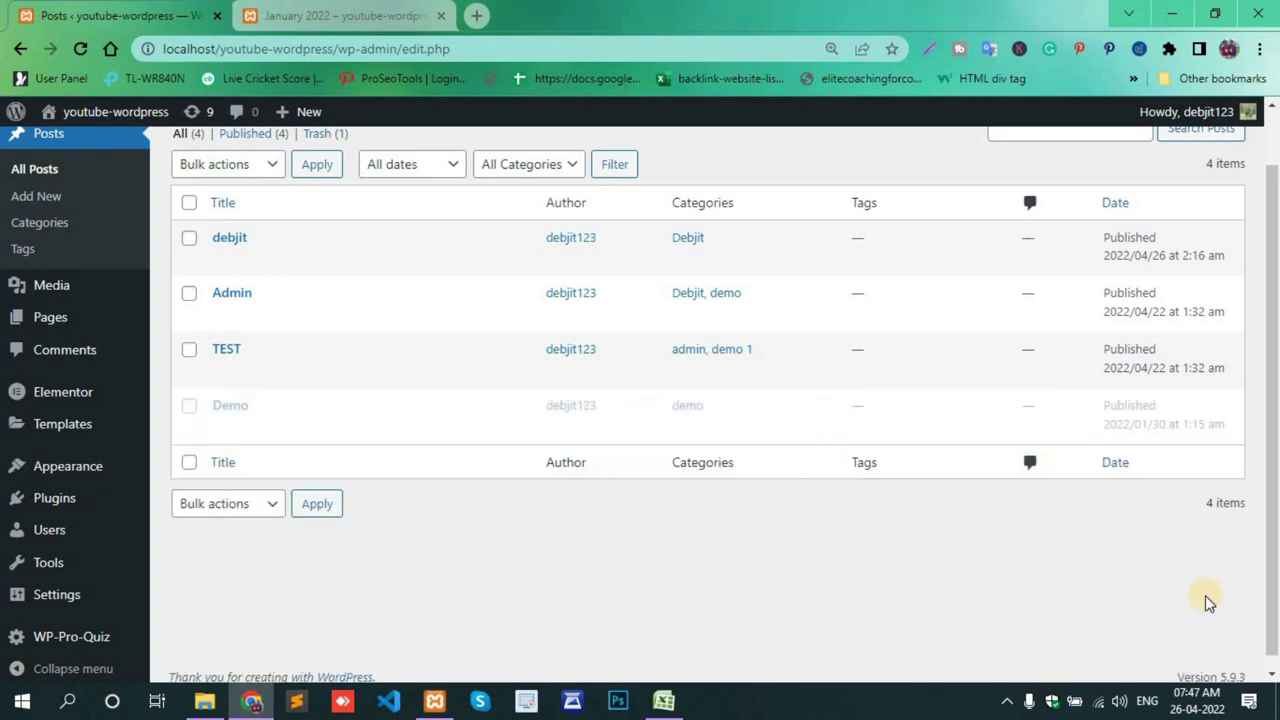
Step: Add the renamed category plus demo, admin and demo 1 as items in the primary menu
{"action": "mouse_move", "coordinate": [108, 455]}
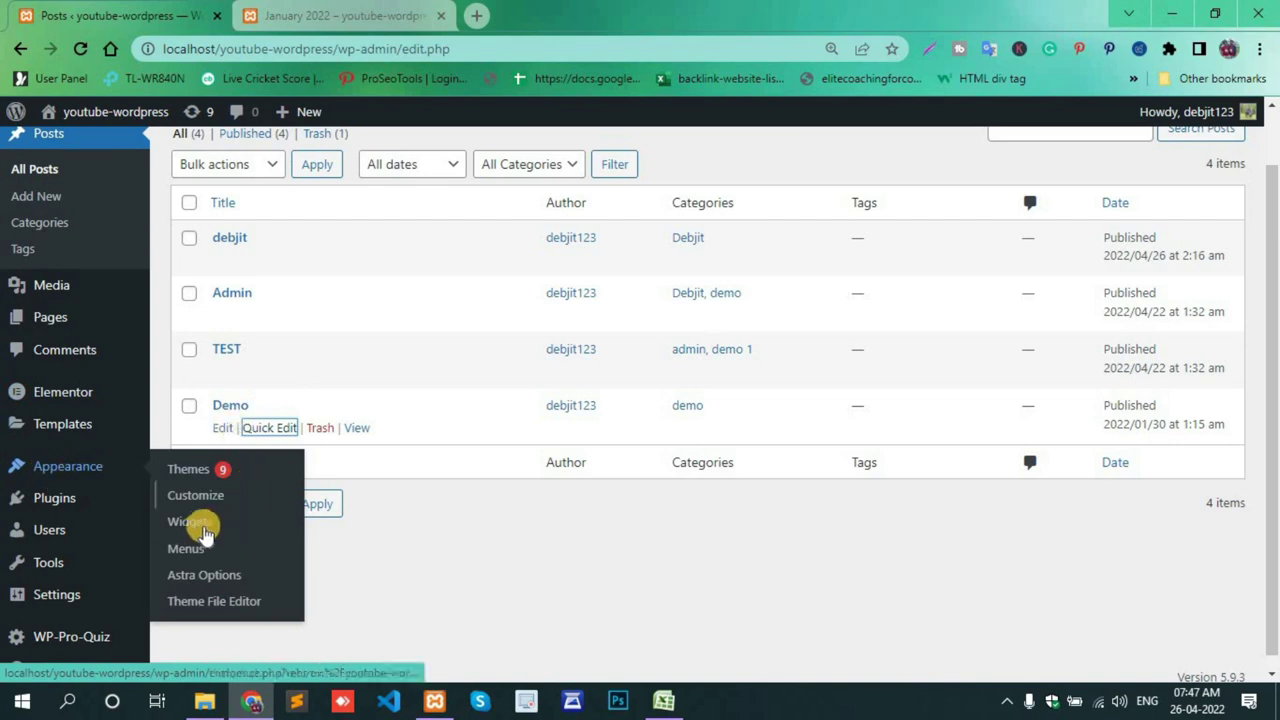
{"action": "left_click", "coordinate": [185, 553]}
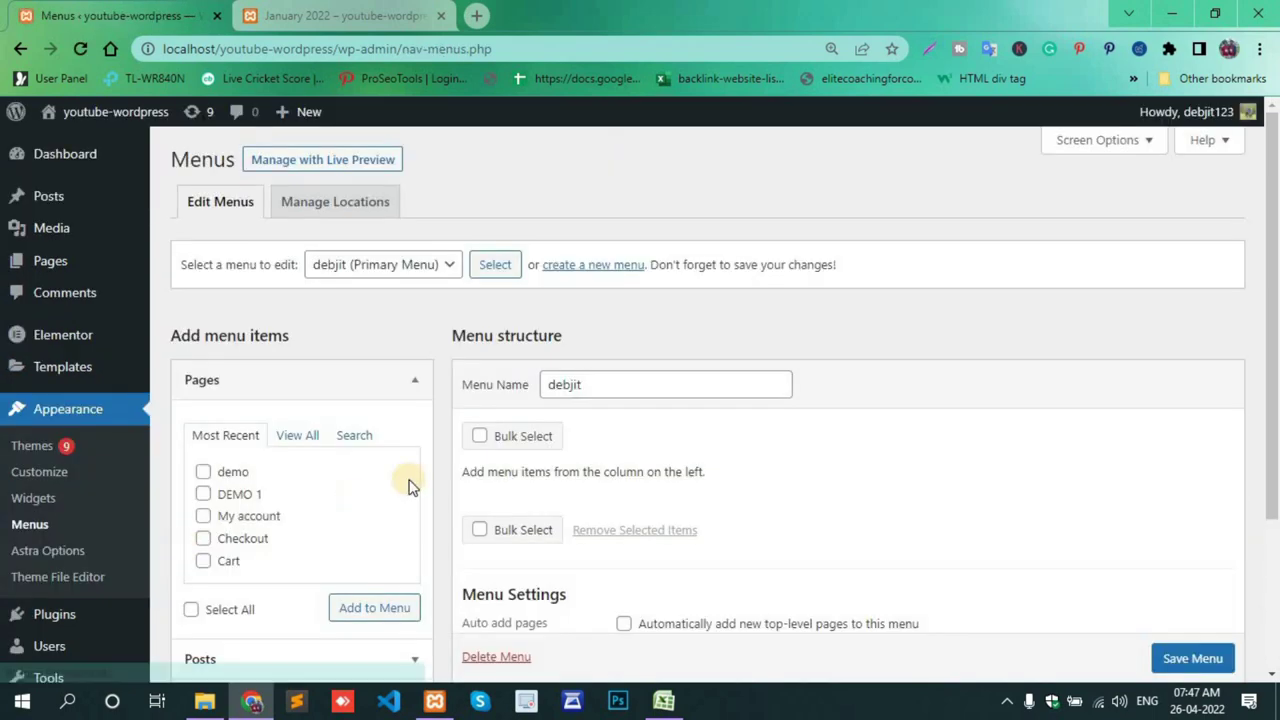
{"action": "scroll", "coordinate": [404, 487], "scroll_direction": "down", "scroll_amount": 1}
{"action": "scroll", "coordinate": [404, 487], "scroll_direction": "down", "scroll_amount": 2}
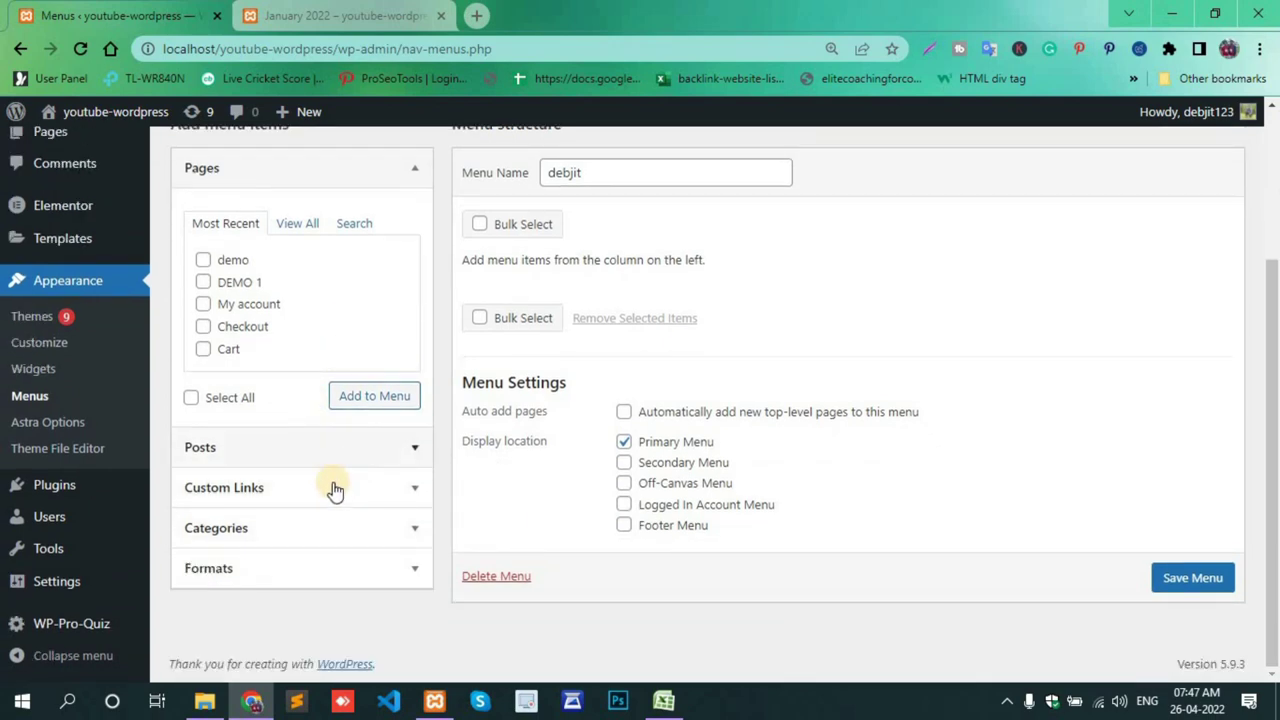
{"action": "left_click", "coordinate": [294, 525]}
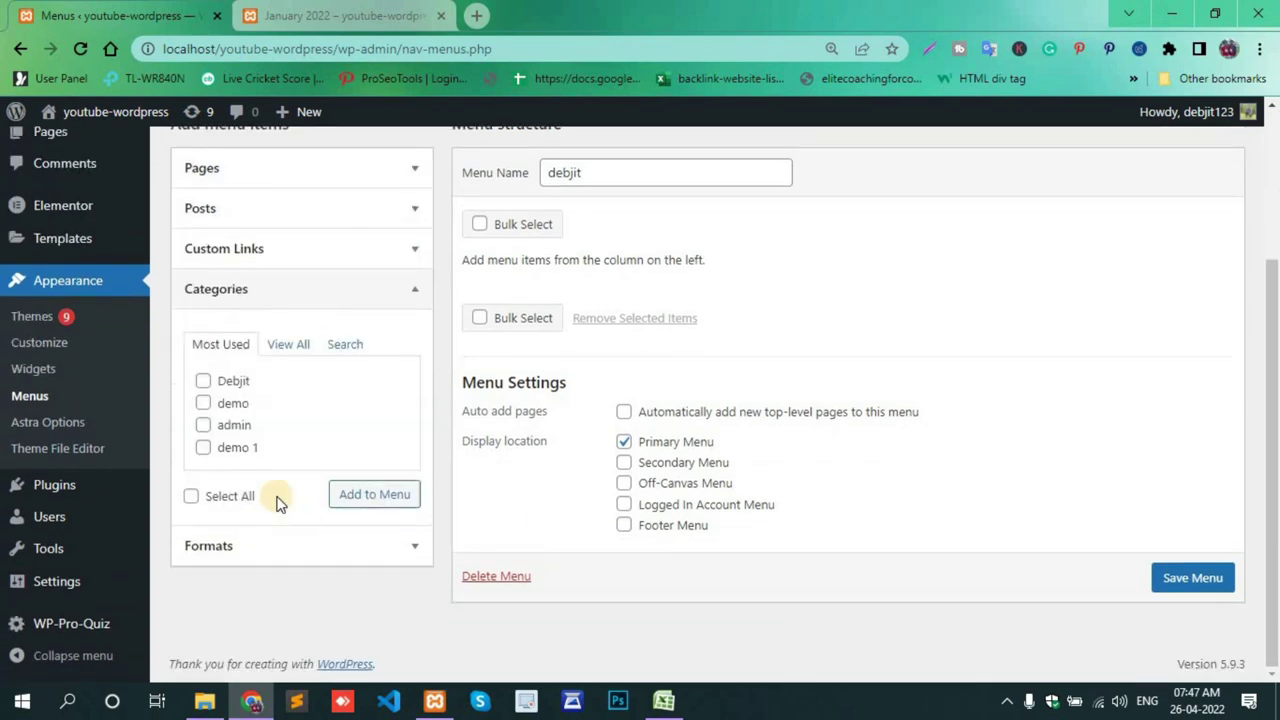
{"action": "left_click", "coordinate": [204, 381]}
{"action": "left_click", "coordinate": [203, 404]}
{"action": "left_click", "coordinate": [203, 425]}
{"action": "left_click", "coordinate": [203, 449]}
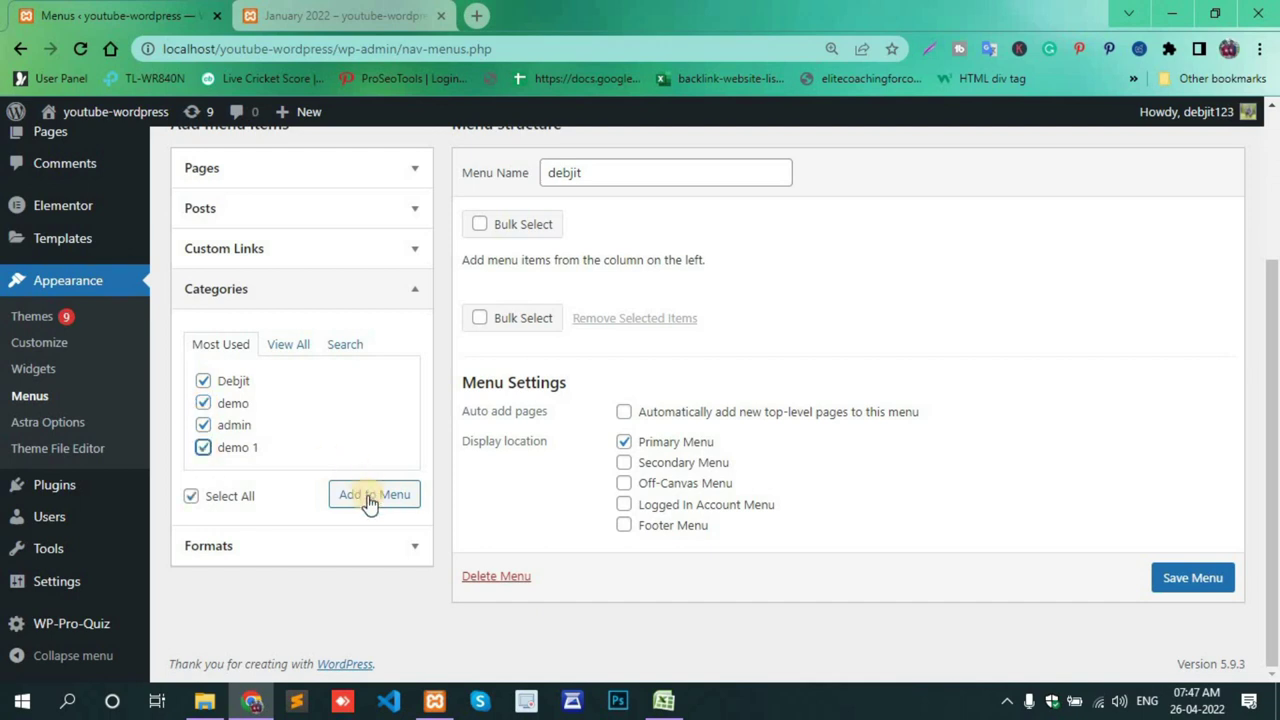
{"action": "left_click", "coordinate": [369, 500]}
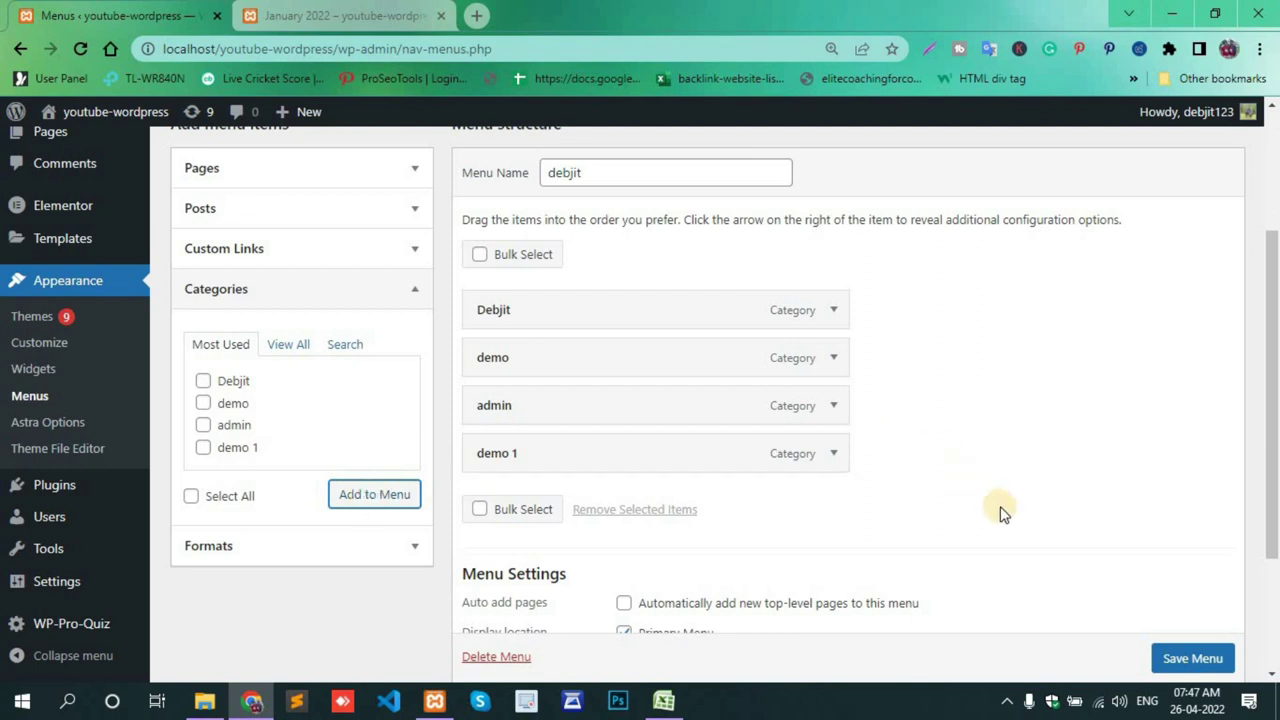
{"action": "scroll", "coordinate": [790, 524], "scroll_direction": "up", "scroll_amount": 1}
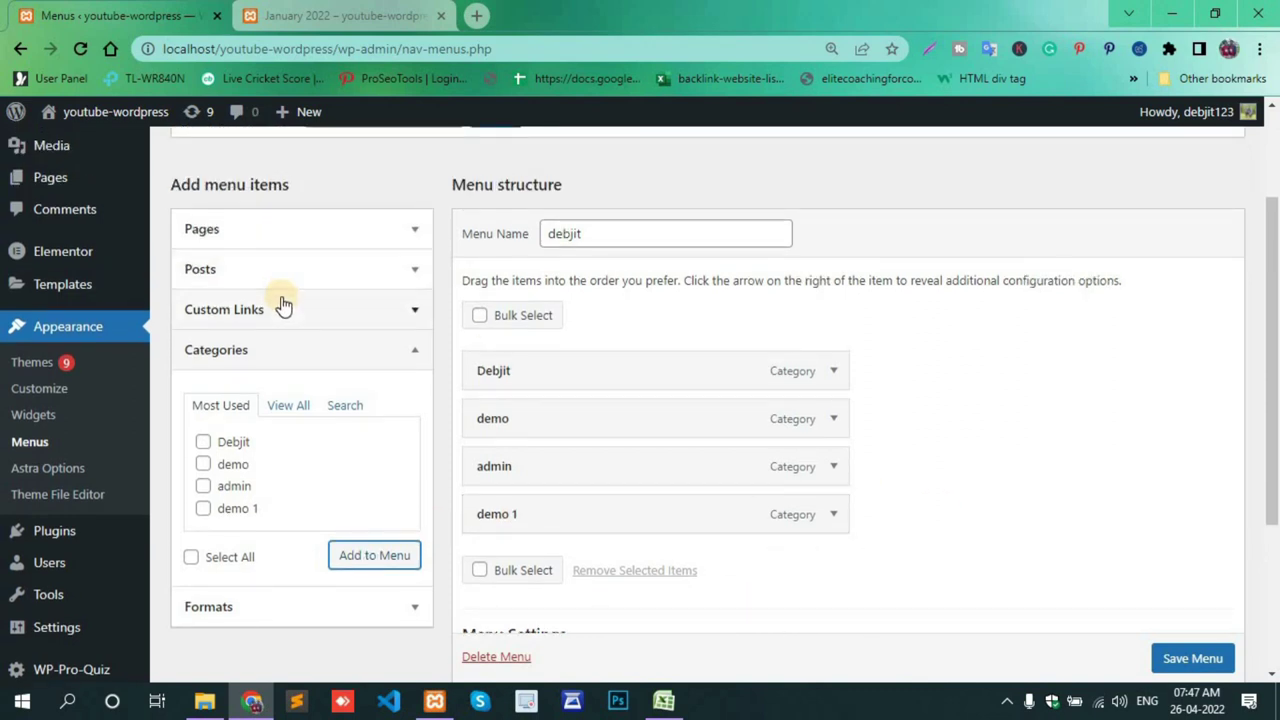
Step: Fill in a custom link labelled 'Home' with the site's home page URL copied from the front end
{"action": "left_click", "coordinate": [280, 299]}
{"action": "left_click", "coordinate": [299, 409]}
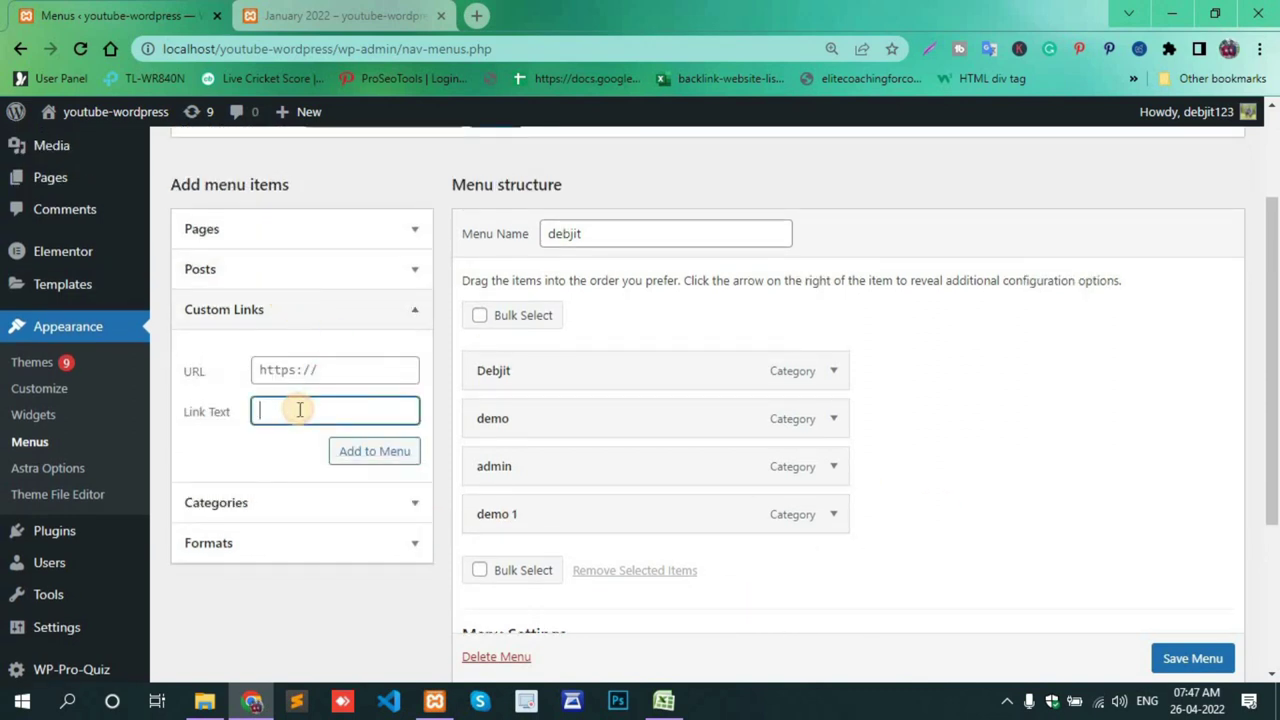
{"action": "type", "text": "Home"}
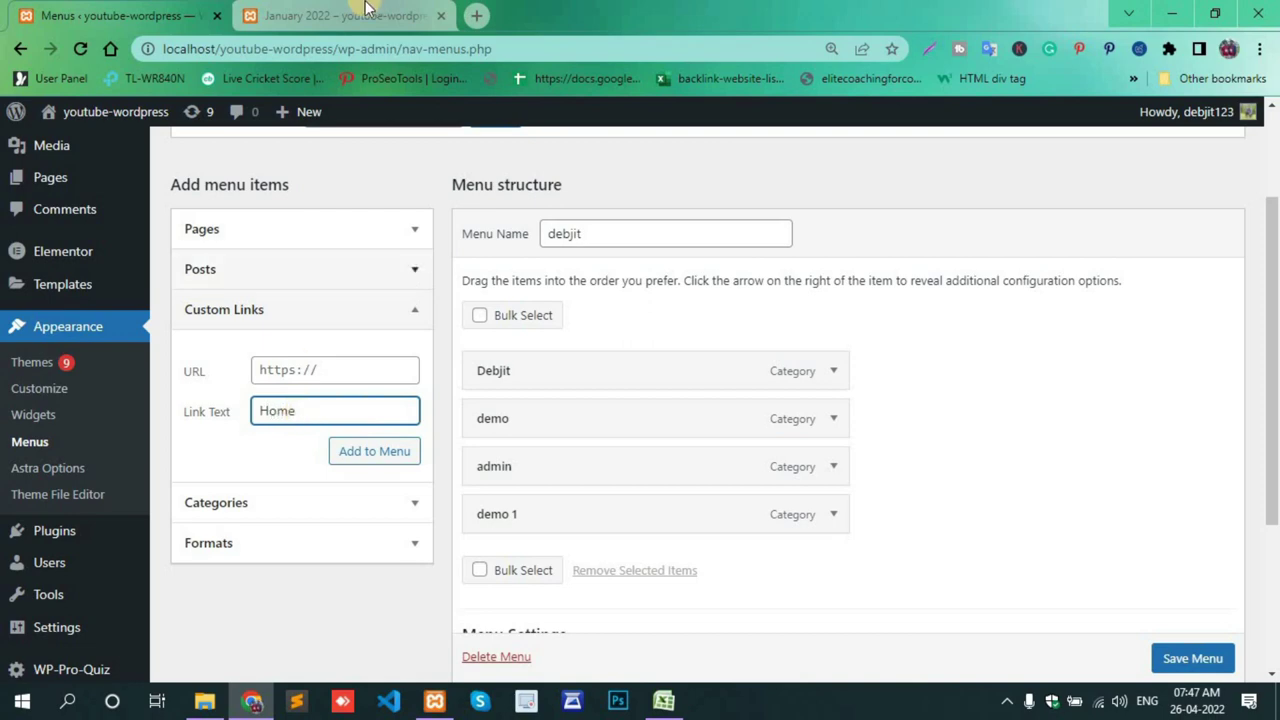
{"action": "left_click", "coordinate": [340, 15]}
{"action": "scroll", "coordinate": [157, 150], "scroll_direction": "up", "scroll_amount": 1}
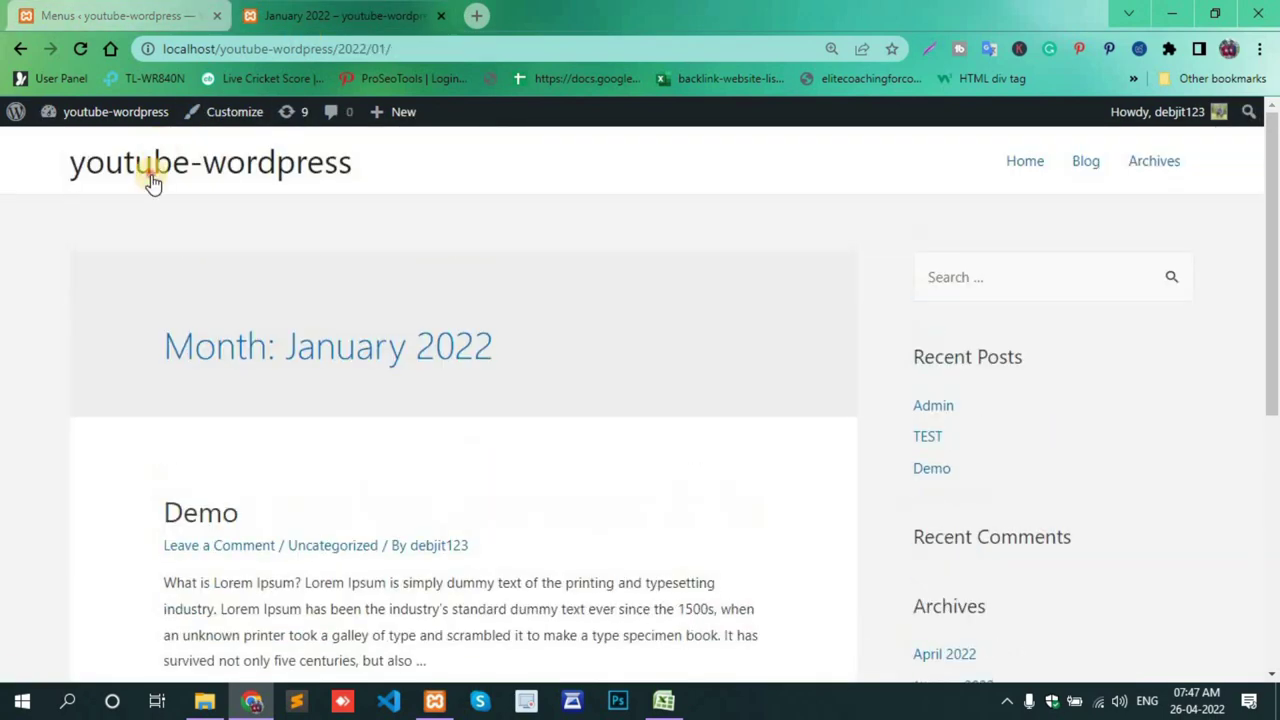
{"action": "left_click", "coordinate": [149, 177]}
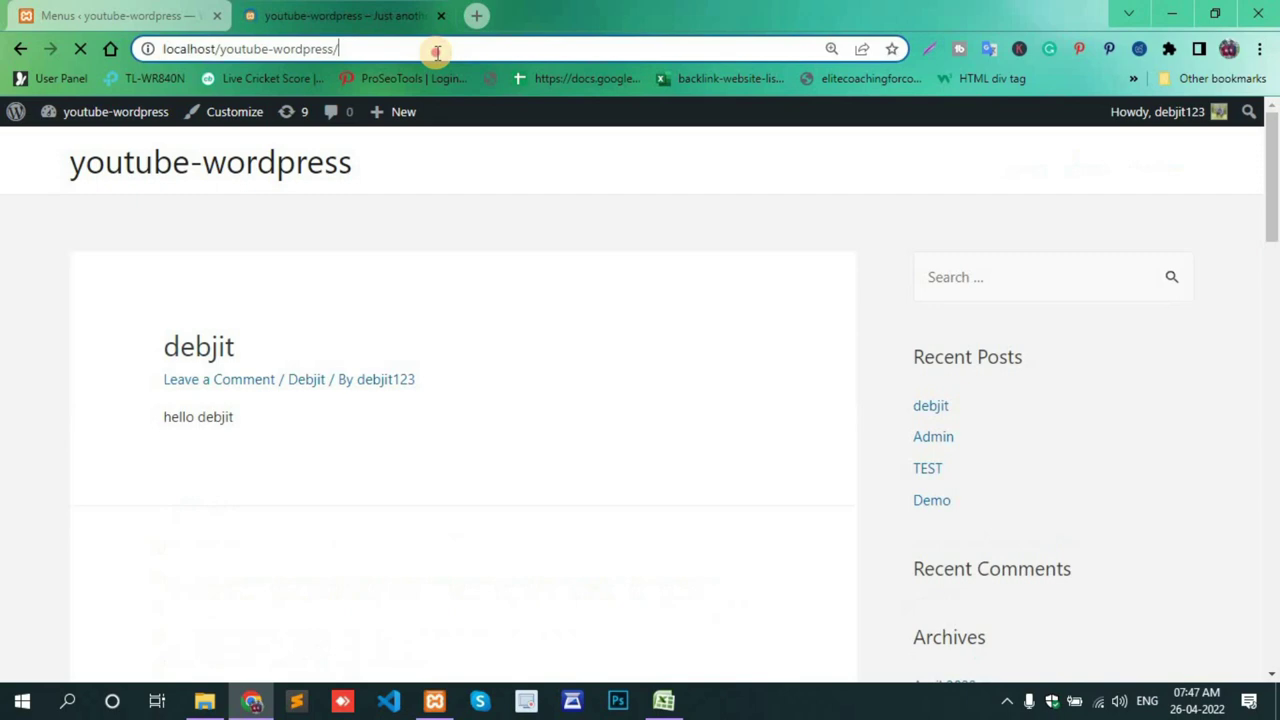
{"action": "left_click", "coordinate": [434, 49]}
{"action": "key", "text": "ctrl+c"}
{"action": "left_click_drag", "start_coordinate": [55, 8], "coordinate": [262, 15]}
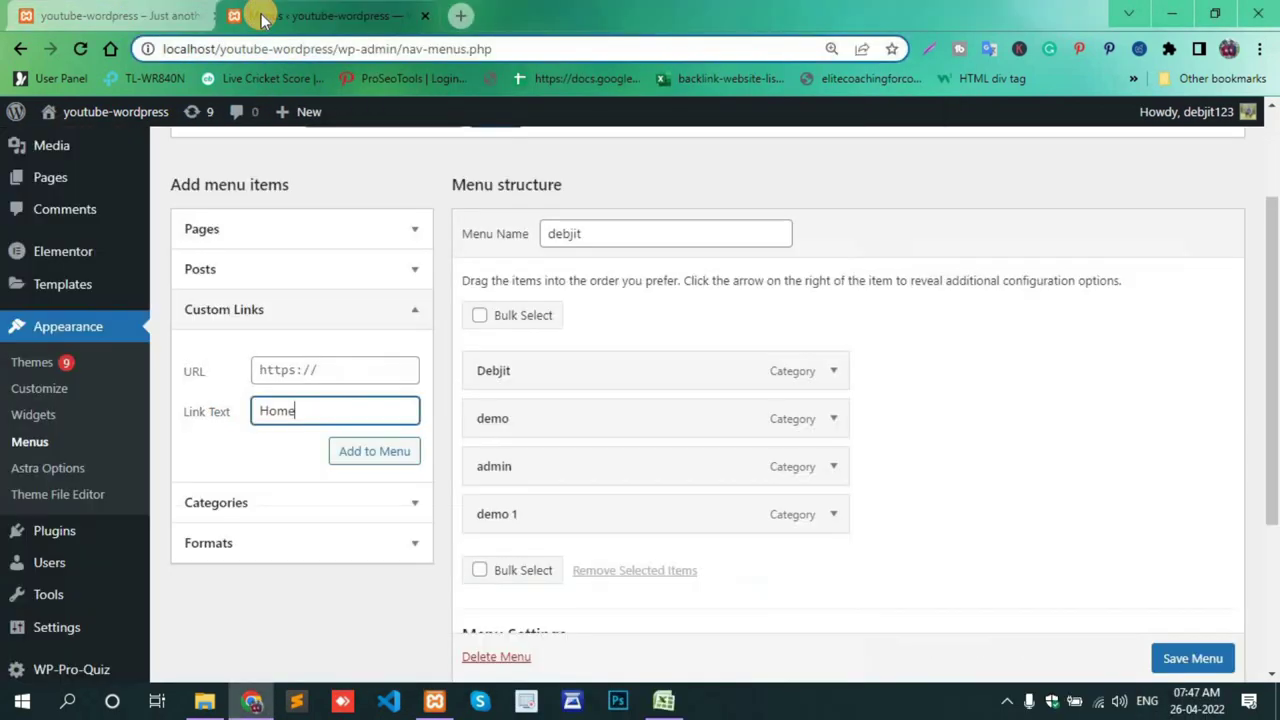
{"action": "left_click", "coordinate": [288, 366]}
{"action": "key", "text": "ctrl+v"}
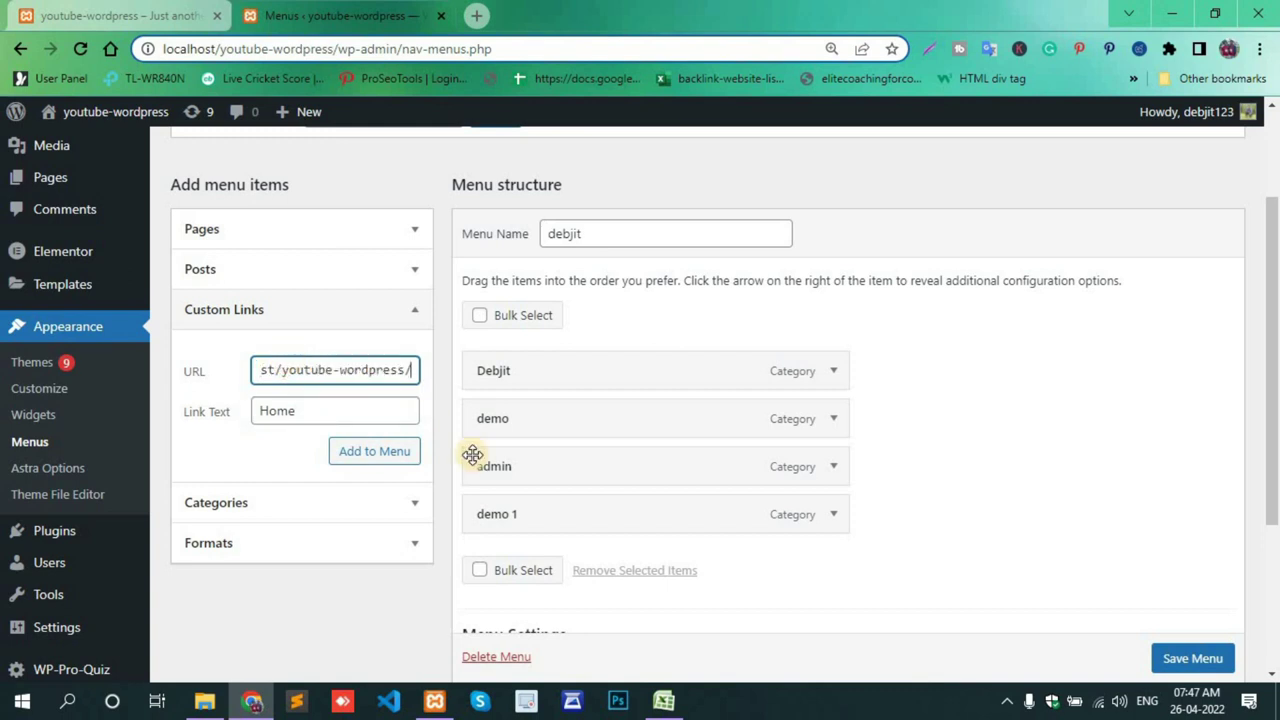
Step: Add the Home link, drag it to the top of the menu, and save the menu
{"action": "left_click", "coordinate": [395, 458]}
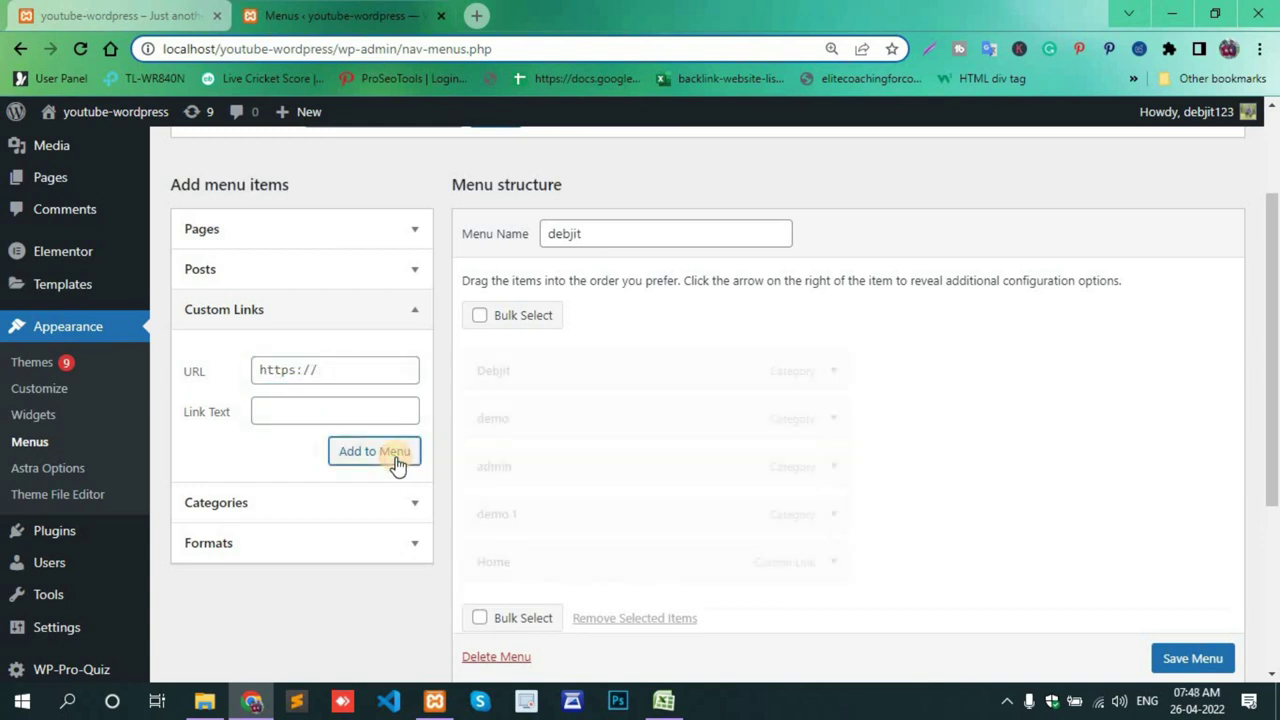
{"action": "left_click_drag", "start_coordinate": [503, 563], "coordinate": [494, 347]}
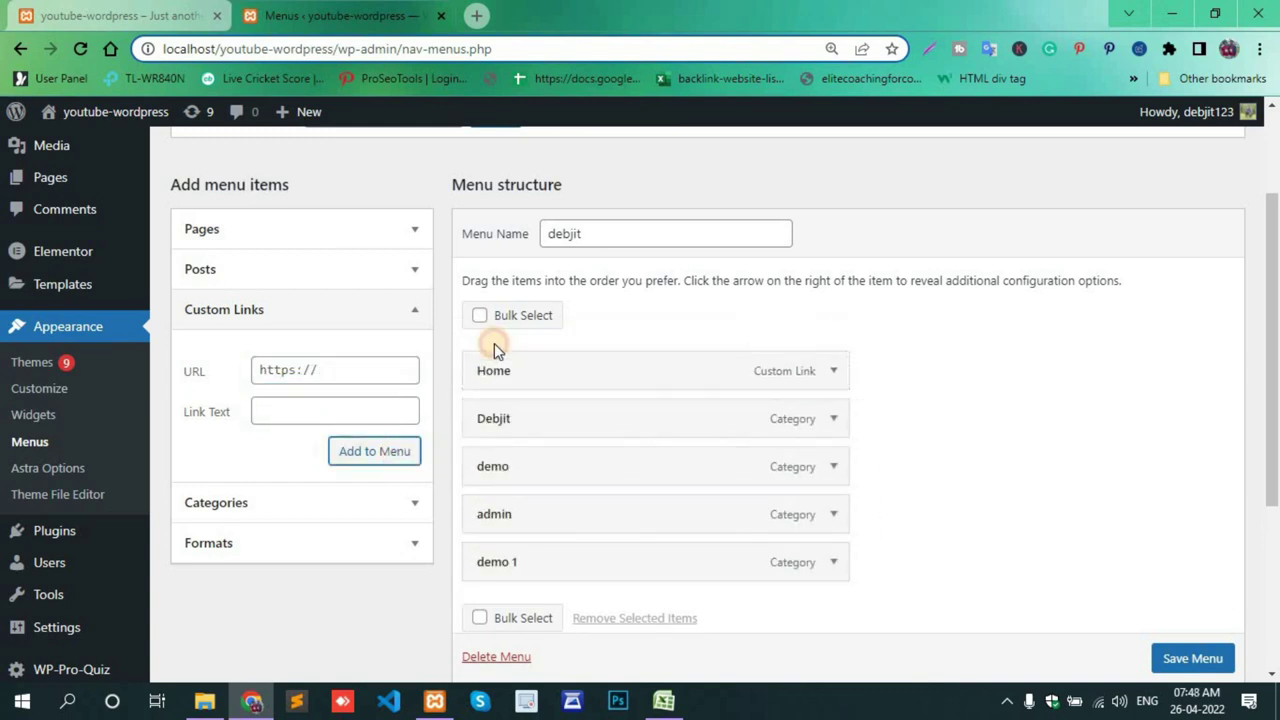
{"action": "left_click", "coordinate": [1210, 658]}
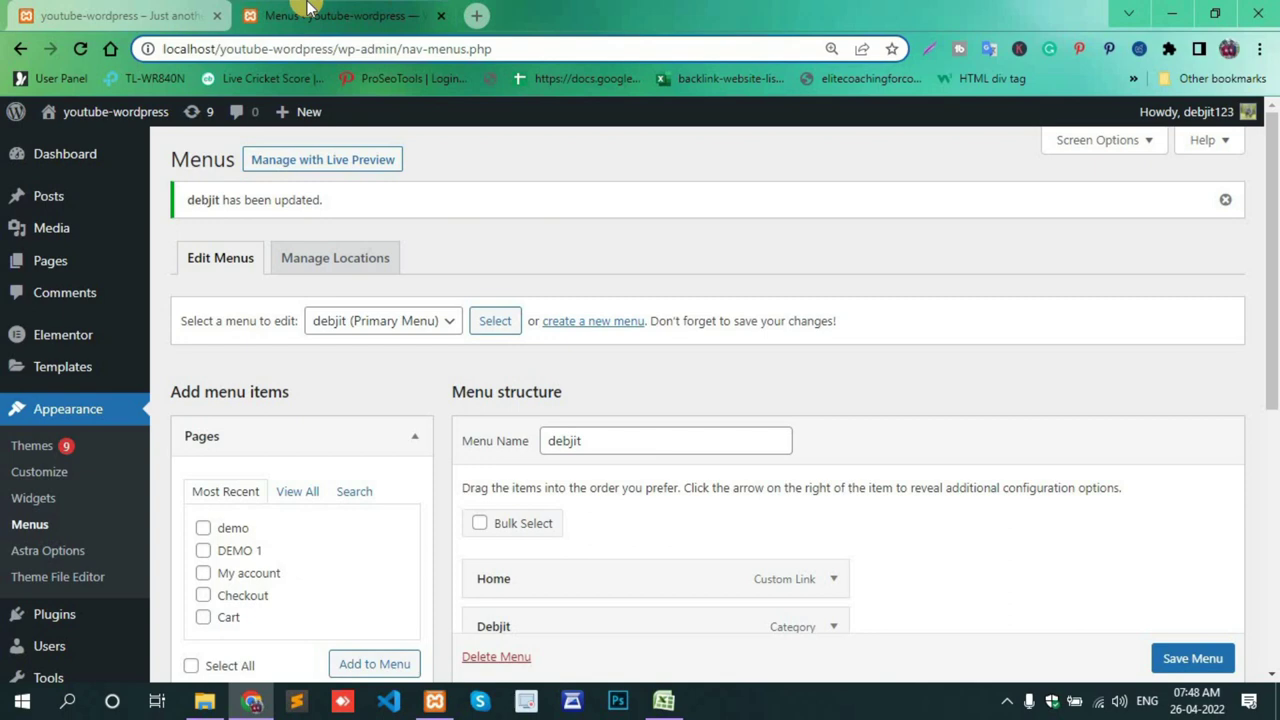
{"action": "left_click_drag", "start_coordinate": [175, 8], "coordinate": [323, 40]}
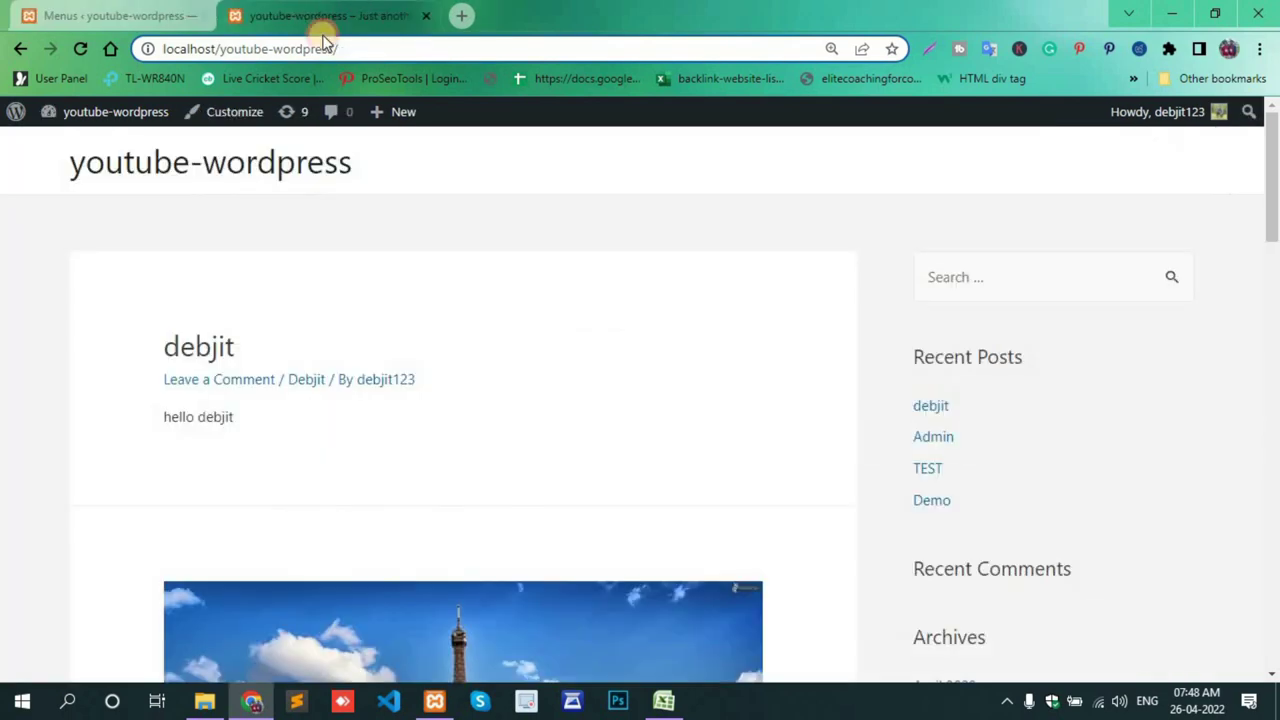
Step: Reload the front page to confirm the menu shows Home, the renamed category, demo, admin, demo 1
{"action": "left_click", "coordinate": [148, 165]}
{"action": "left_click", "coordinate": [80, 49]}
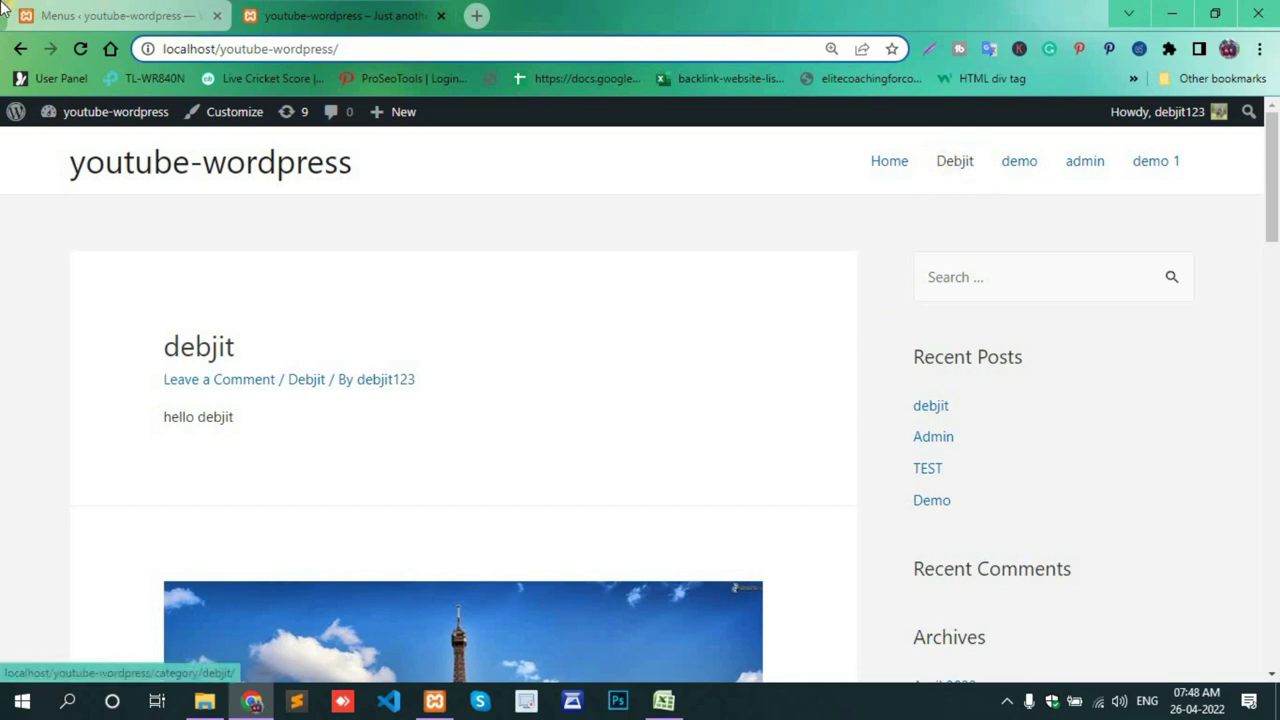
{"action": "left_click", "coordinate": [120, 15]}
Step: Review the post categories list in the admin, then return to the site's front page
{"action": "left_click", "coordinate": [52, 287]}
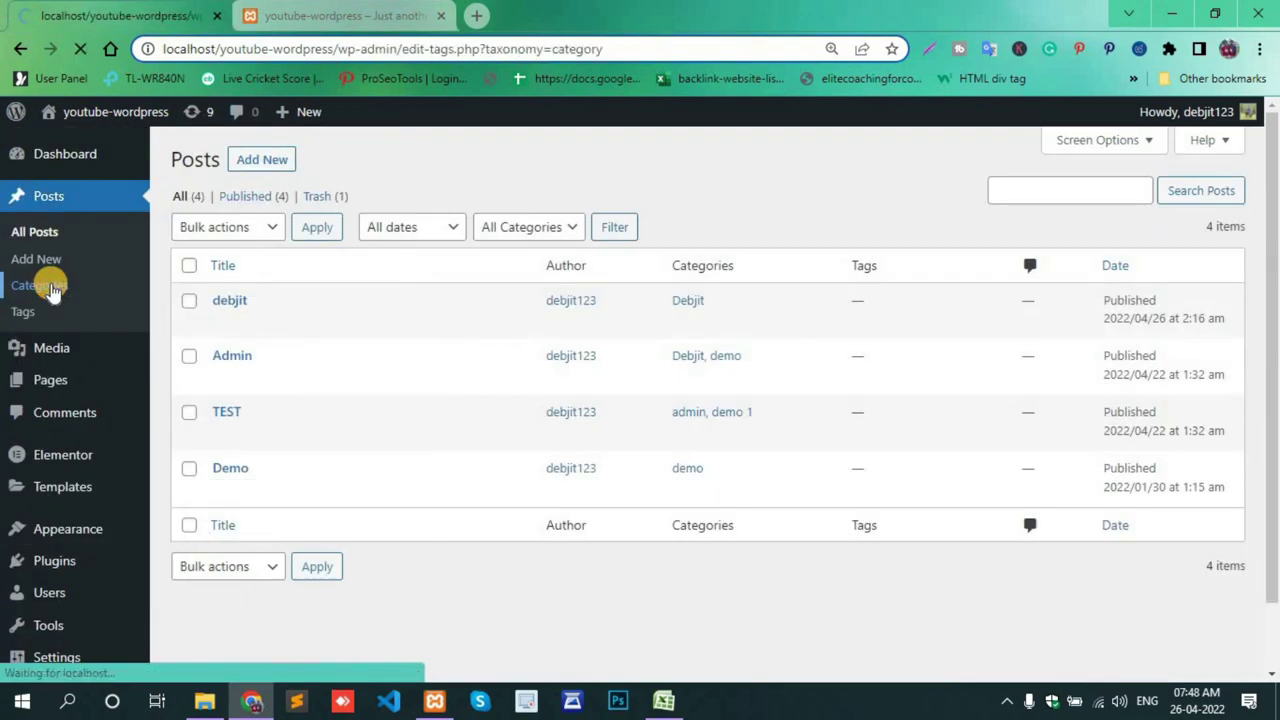
{"action": "scroll", "coordinate": [610, 380], "scroll_direction": "down", "scroll_amount": 1}
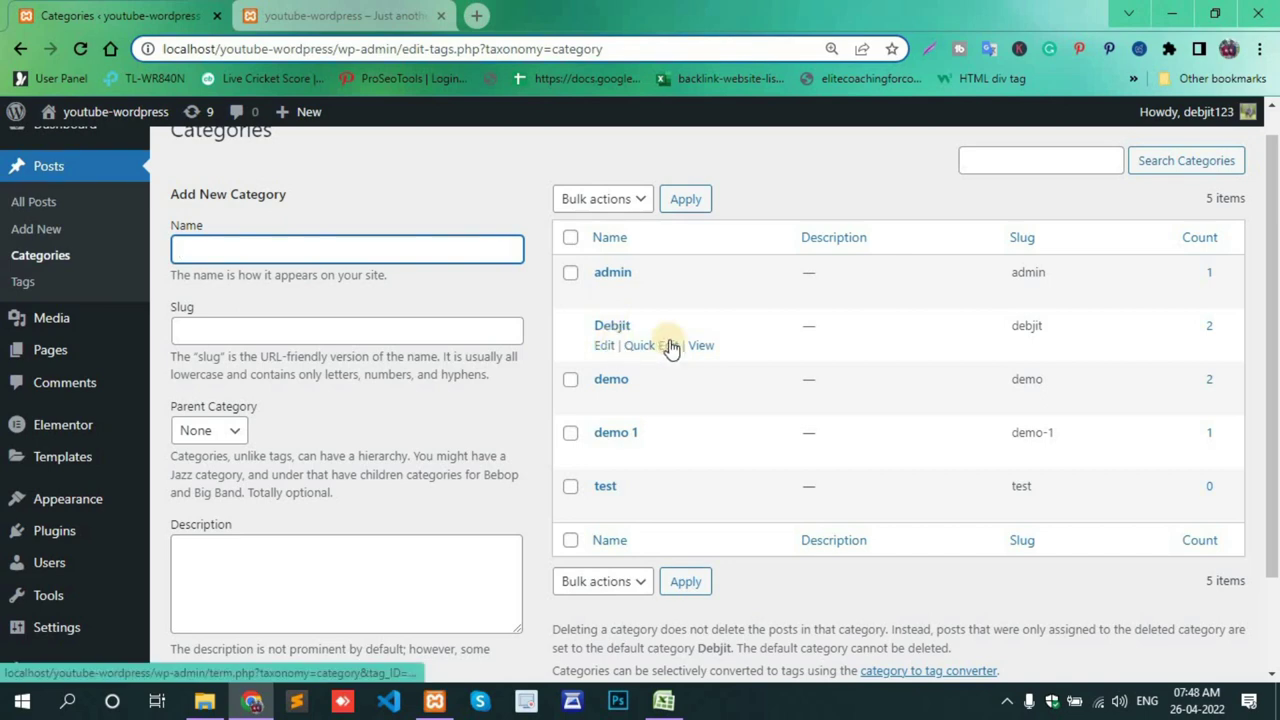
{"action": "left_click", "coordinate": [310, 15]}
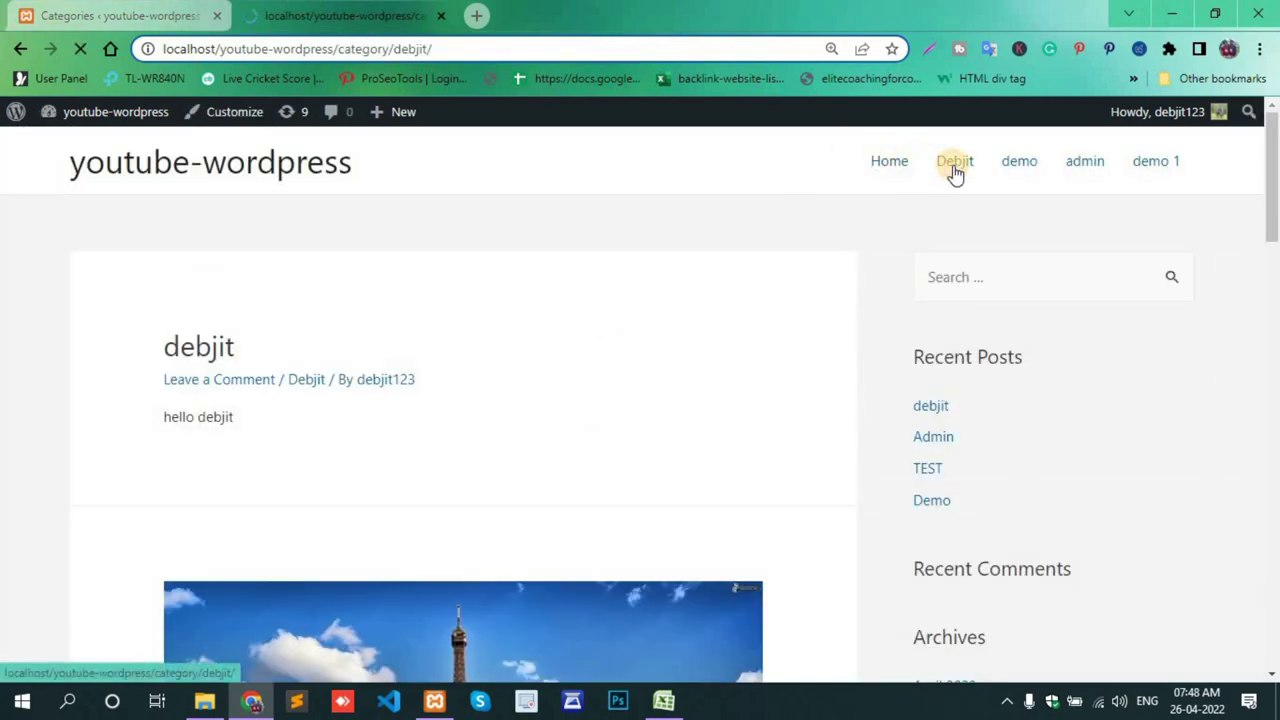
{"action": "scroll", "coordinate": [580, 320], "scroll_direction": "down", "scroll_amount": 3}
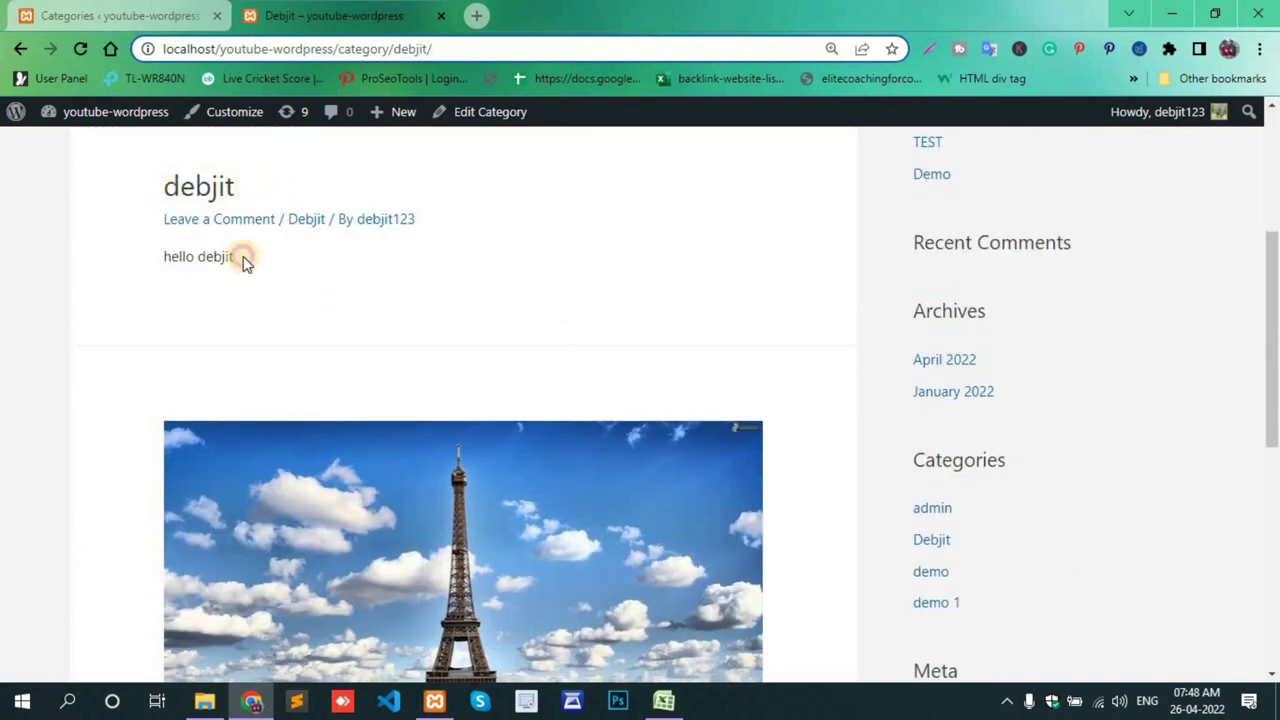
{"action": "left_click_drag", "start_coordinate": [245, 260], "coordinate": [163, 186]}
{"action": "scroll", "coordinate": [489, 349], "scroll_direction": "down", "scroll_amount": 3}
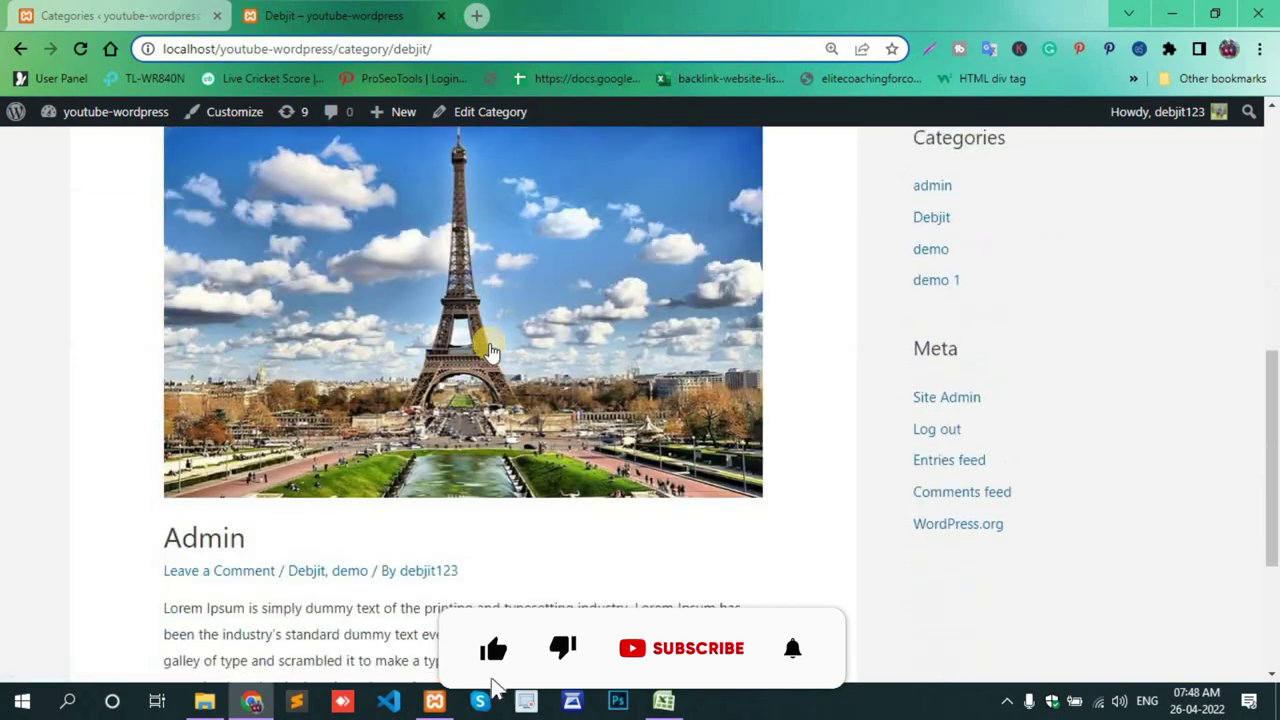
{"action": "scroll", "coordinate": [490, 350], "scroll_direction": "down", "scroll_amount": 2}
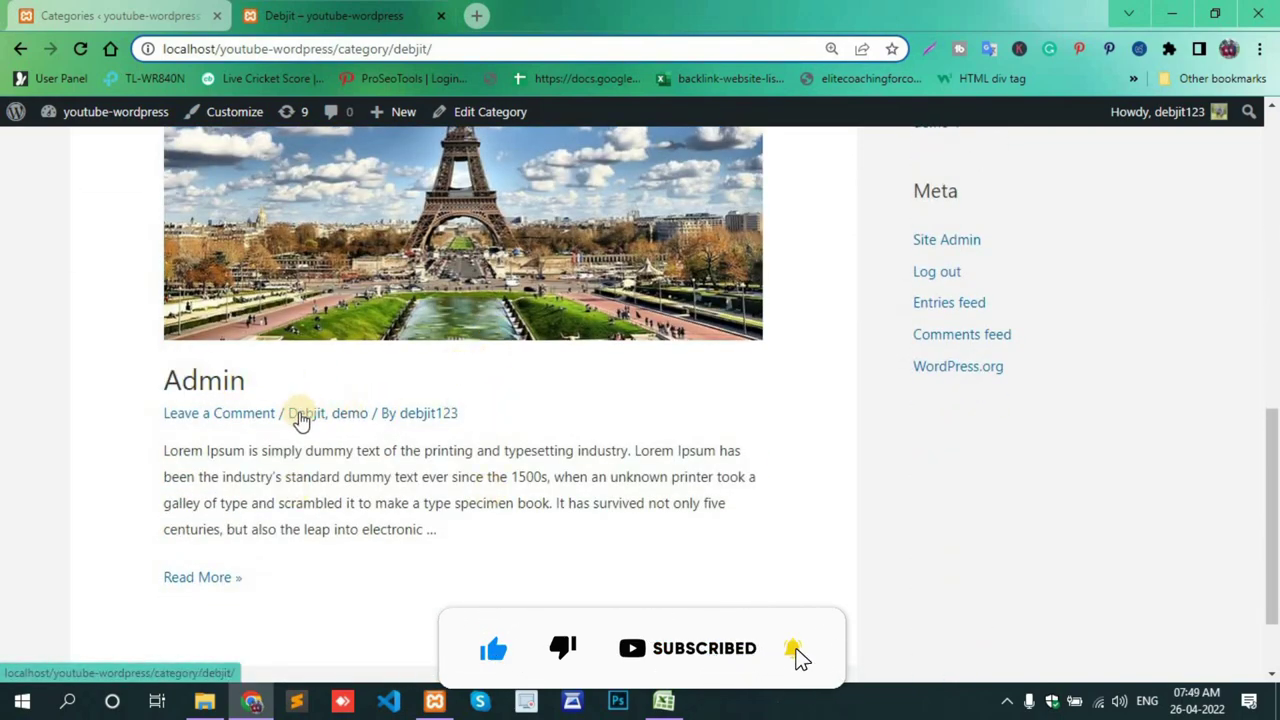
{"action": "scroll", "coordinate": [298, 419], "scroll_direction": "up", "scroll_amount": 5}
{"action": "left_click", "coordinate": [360, 471]}
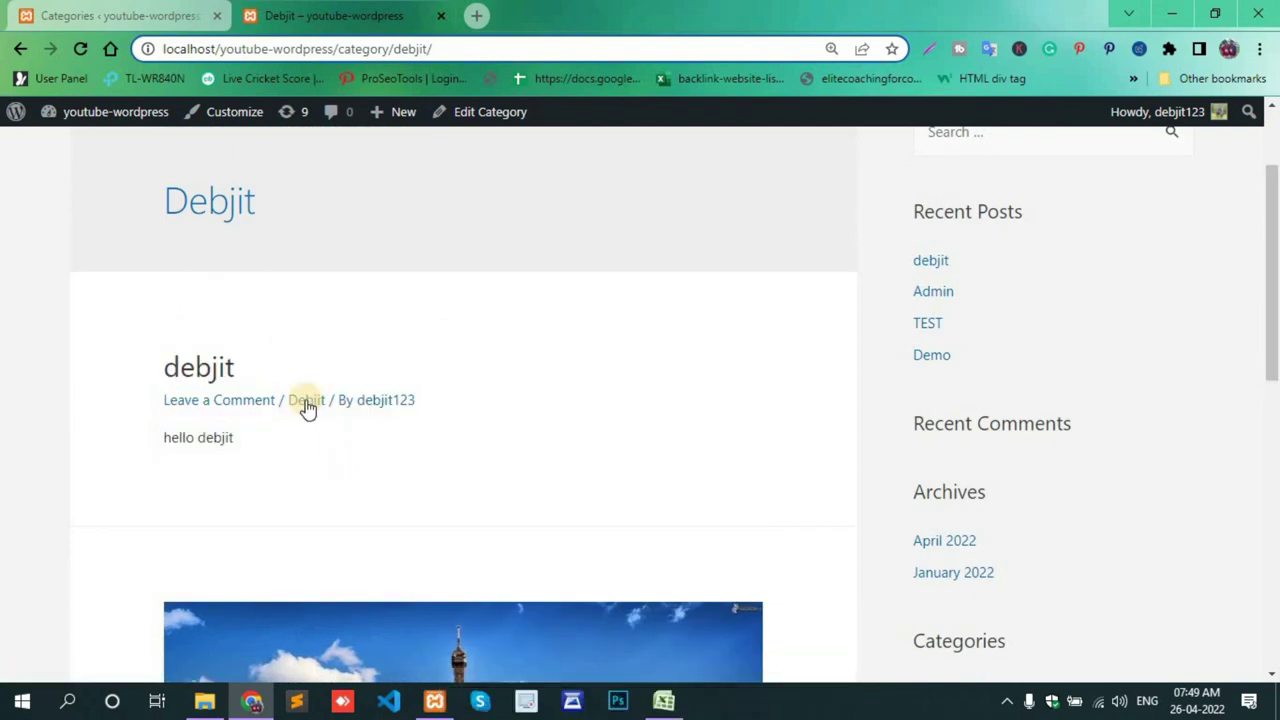
{"action": "left_click_drag", "start_coordinate": [311, 393], "coordinate": [334, 398]}
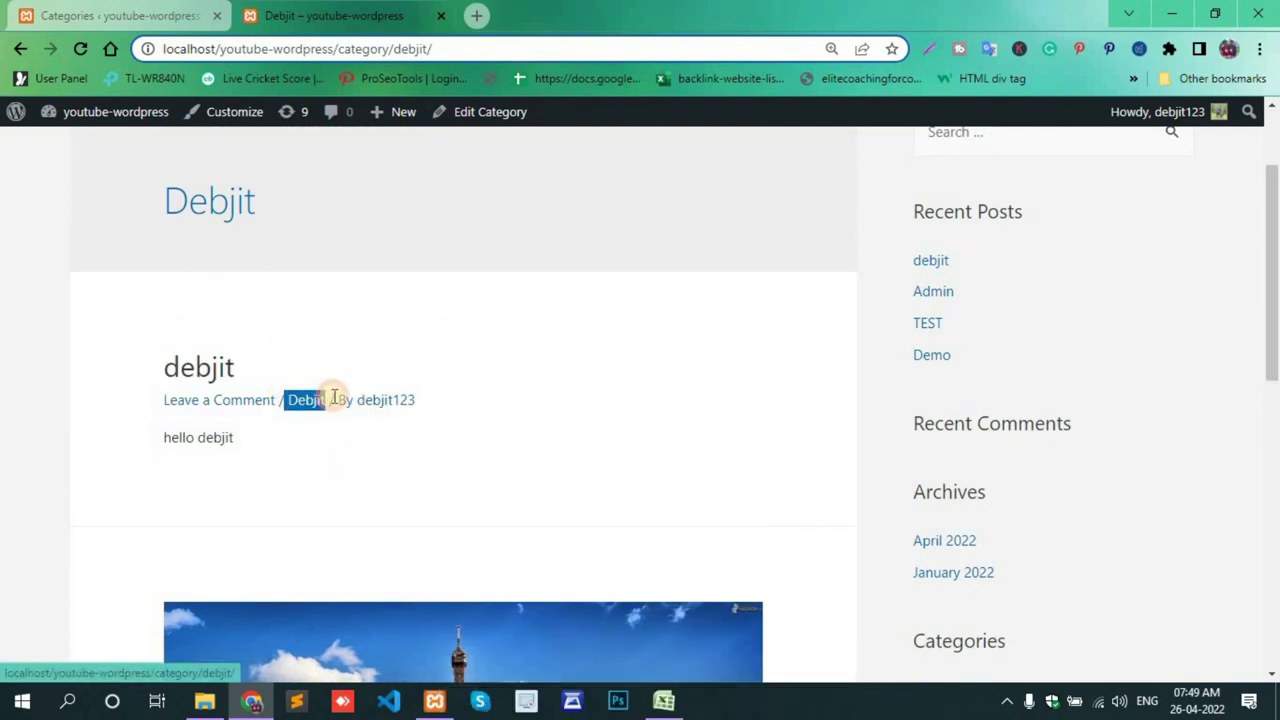
{"action": "scroll", "coordinate": [424, 476], "scroll_direction": "down", "scroll_amount": 6}
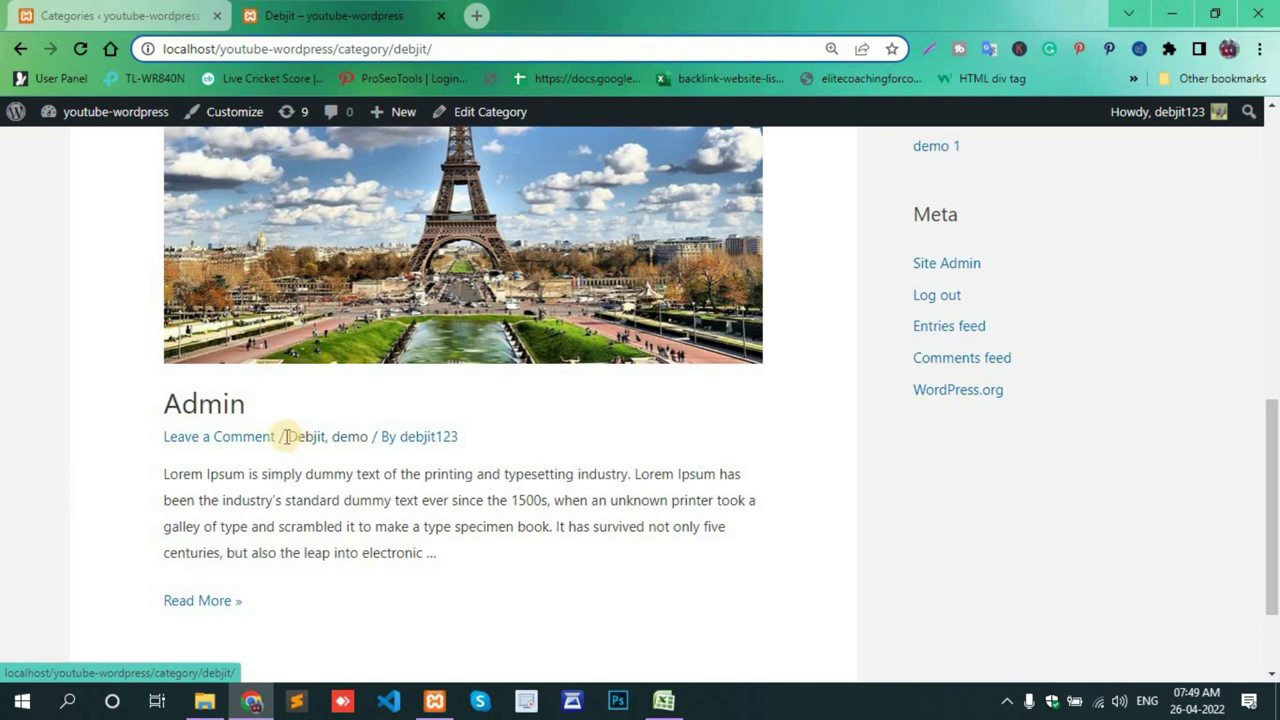
{"action": "left_click_drag", "start_coordinate": [285, 436], "coordinate": [366, 436]}
{"action": "scroll", "coordinate": [438, 222], "scroll_direction": "up", "scroll_amount": 4}
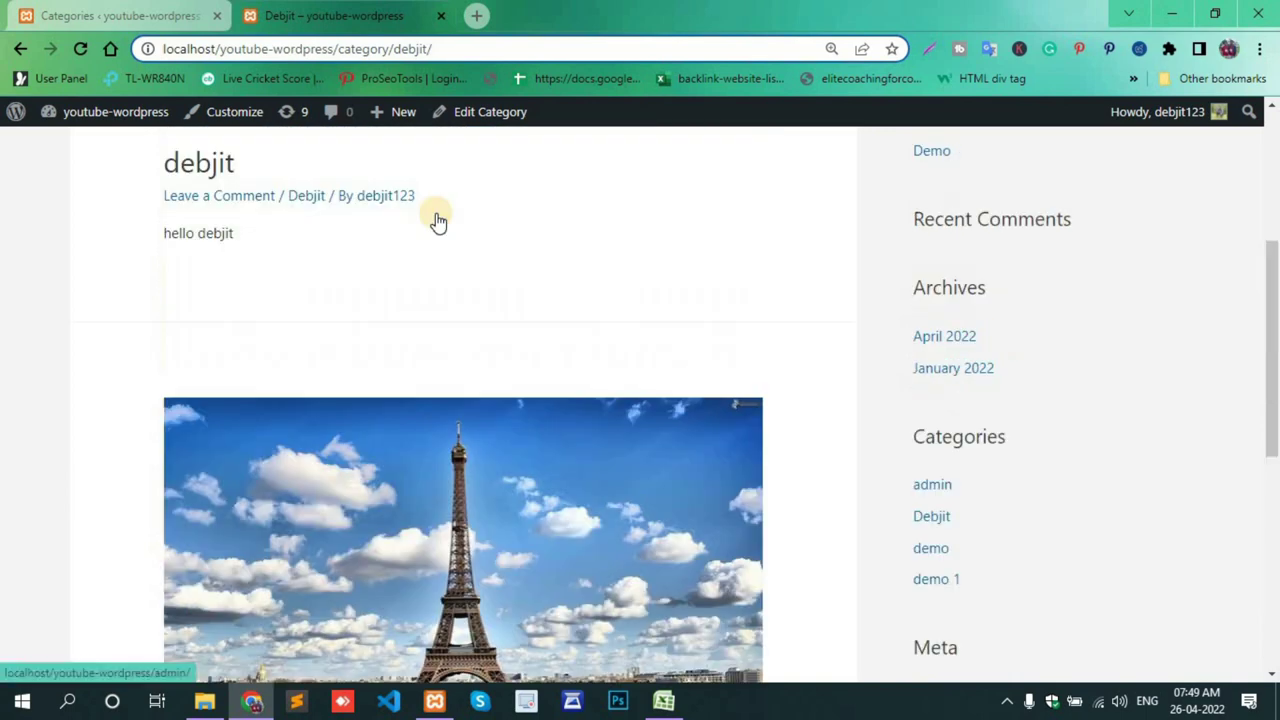
{"action": "scroll", "coordinate": [438, 222], "scroll_direction": "up", "scroll_amount": 3}
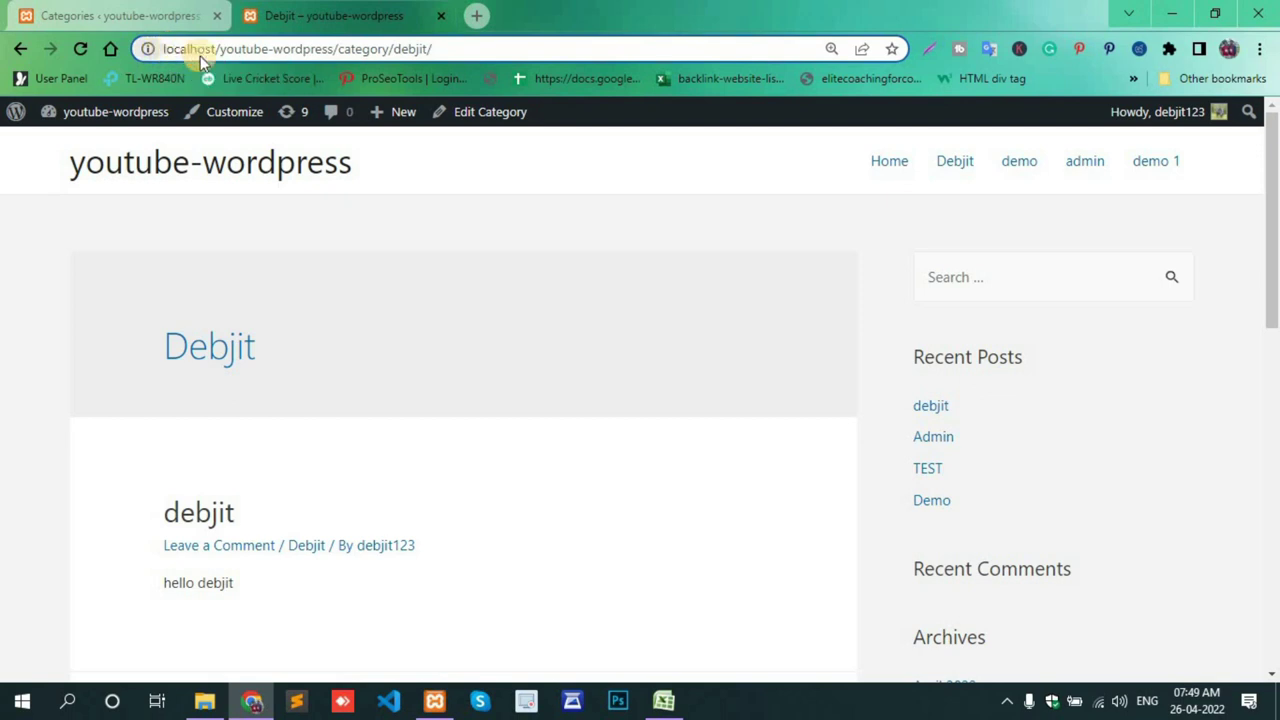
{"action": "left_click", "coordinate": [338, 50]}
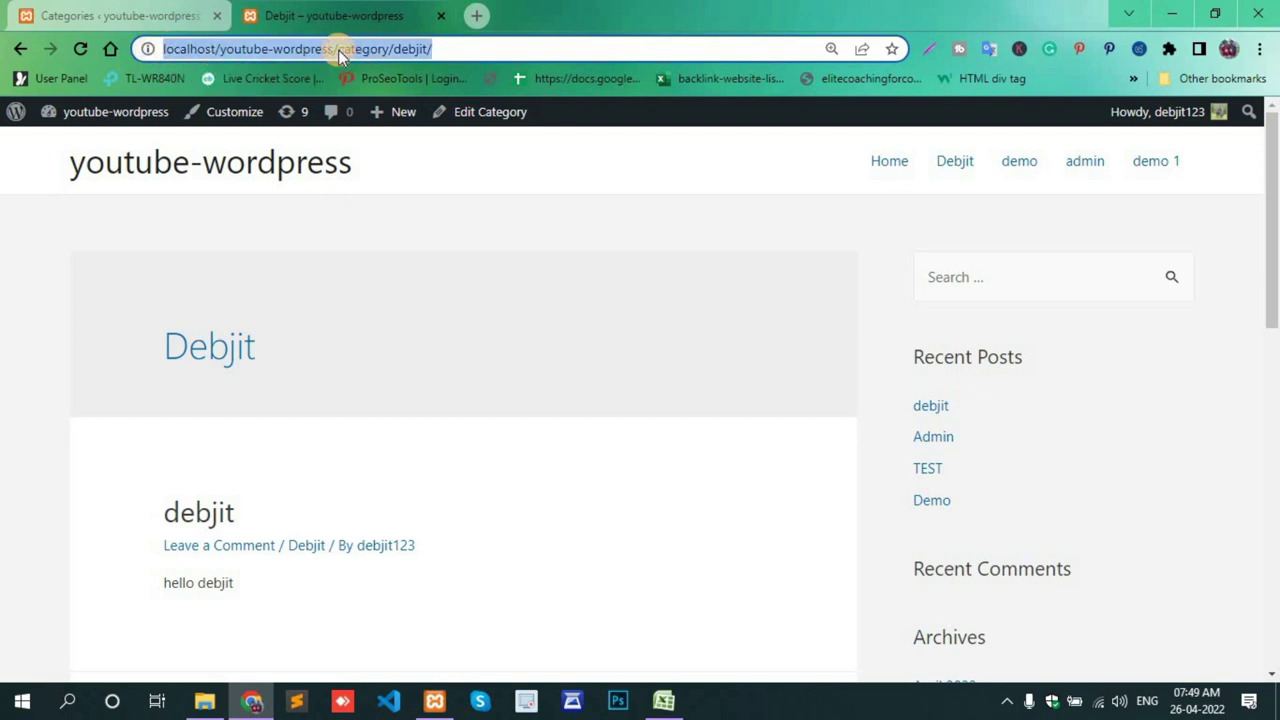
{"action": "left_click", "coordinate": [338, 50]}
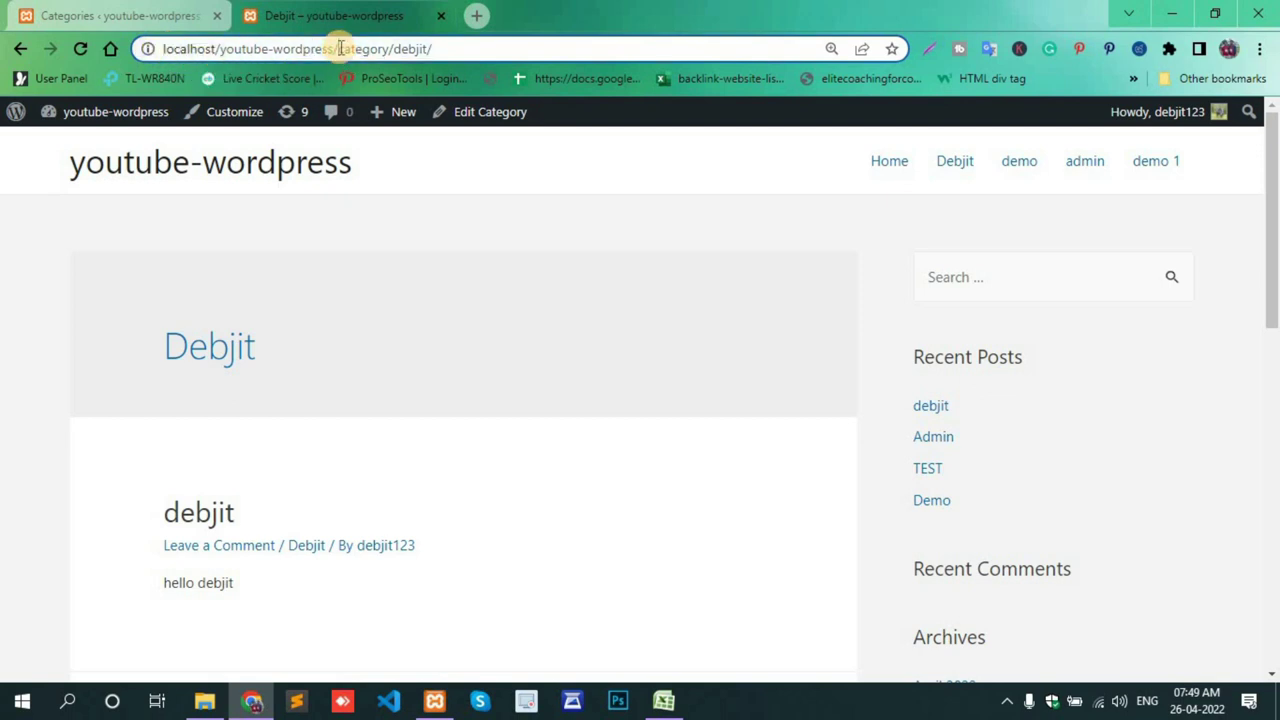
{"action": "left_click_drag", "start_coordinate": [338, 49], "coordinate": [451, 48]}
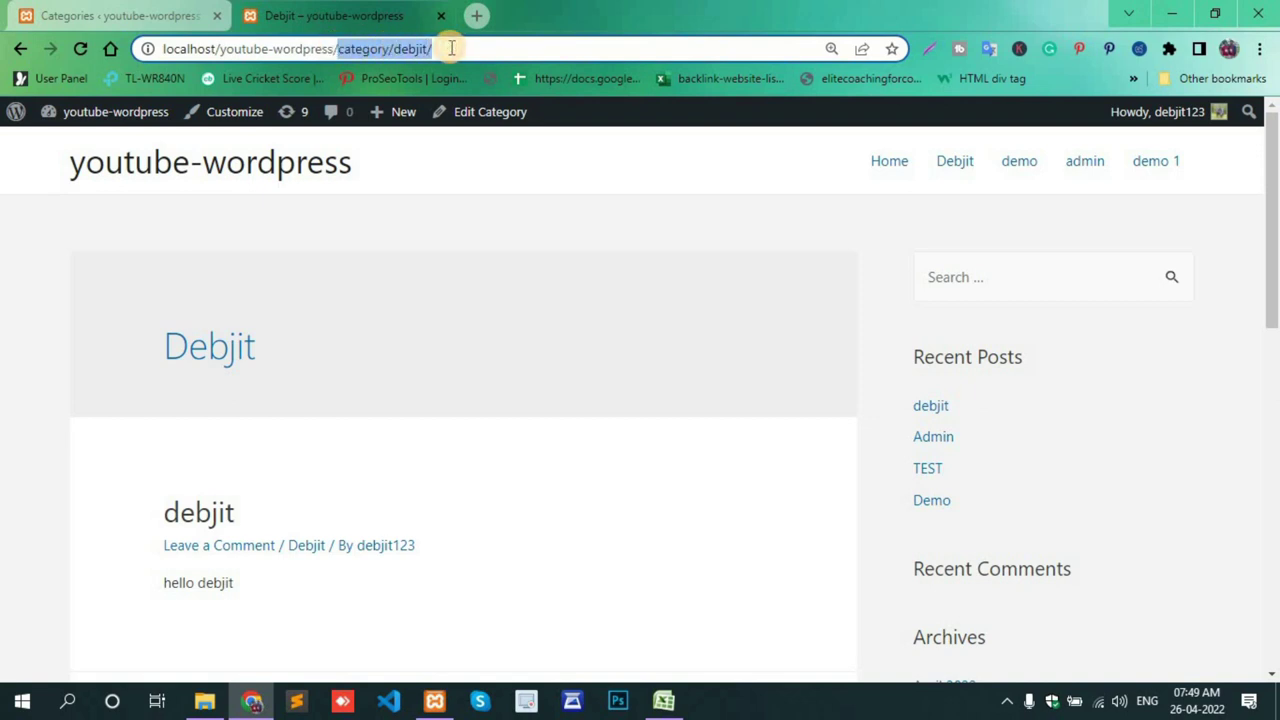